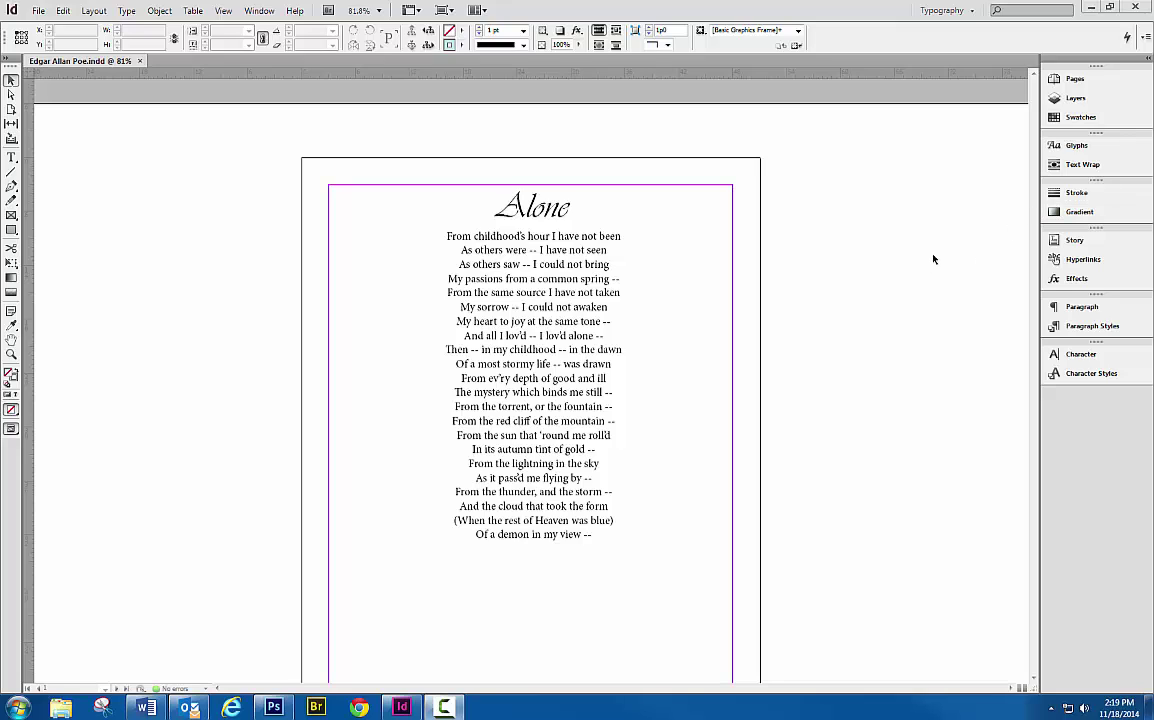
- Browse the page thumbnails, then check that the title 'Alone' uses the Poem title paragraph style
left_click(1073, 84)
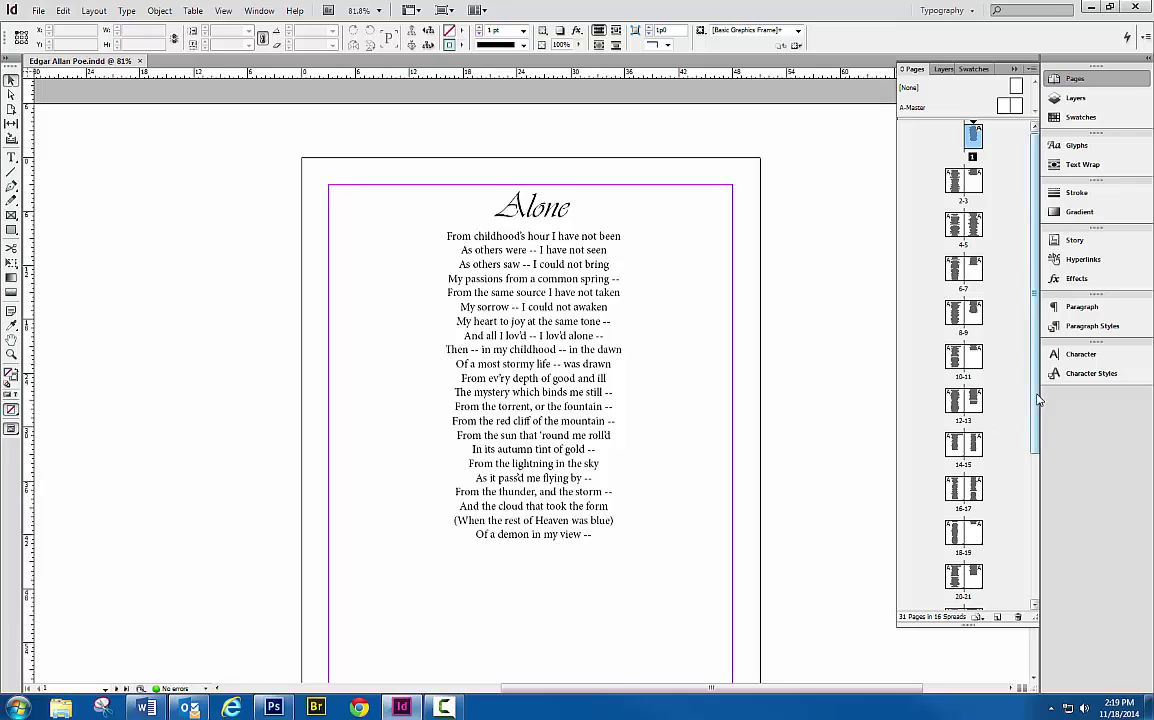
scroll(1010, 480, "down", 5)
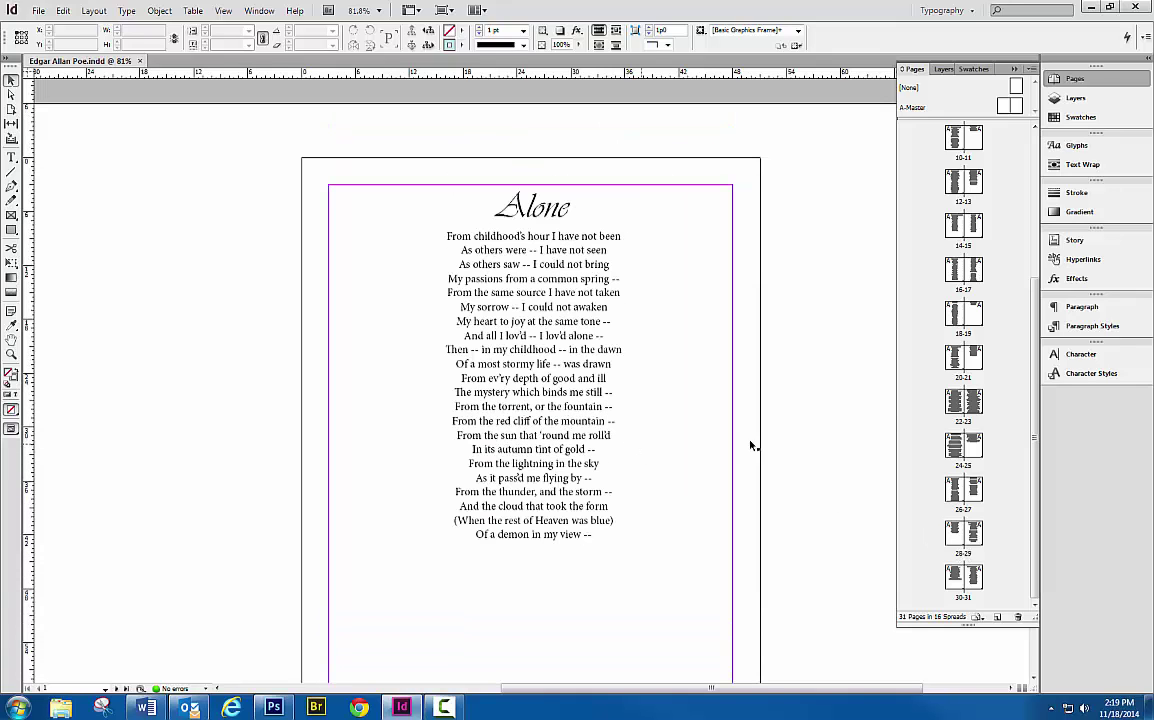
left_click(914, 69)
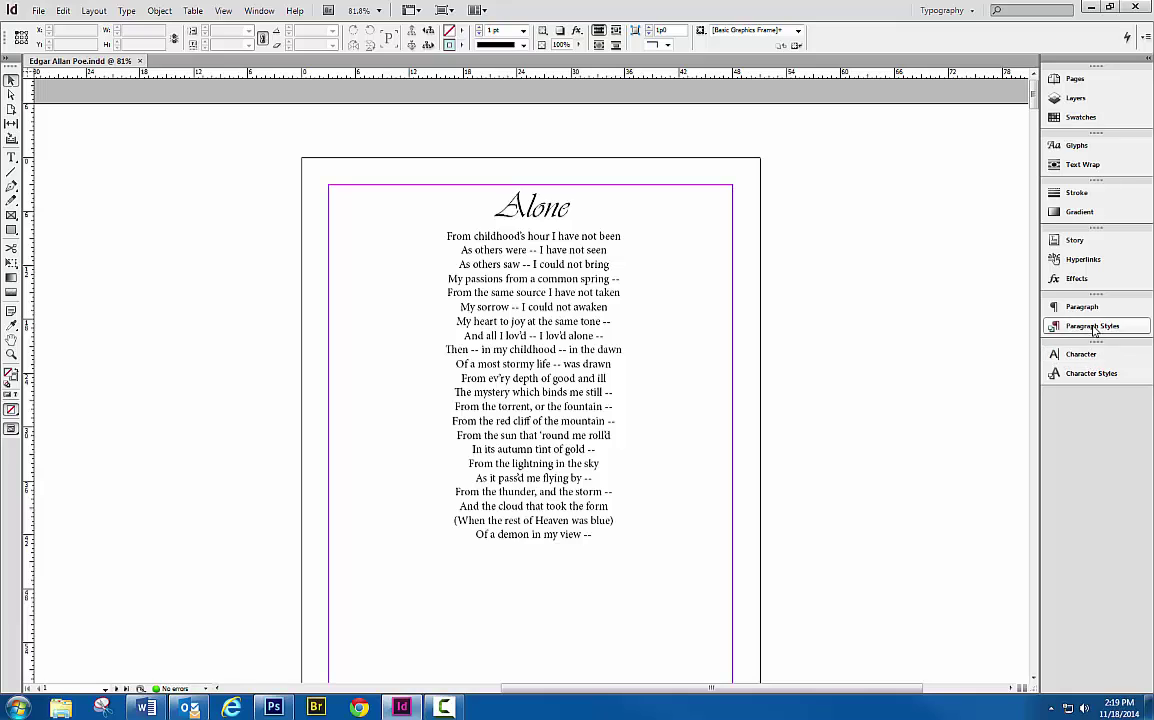
left_click(1094, 328)
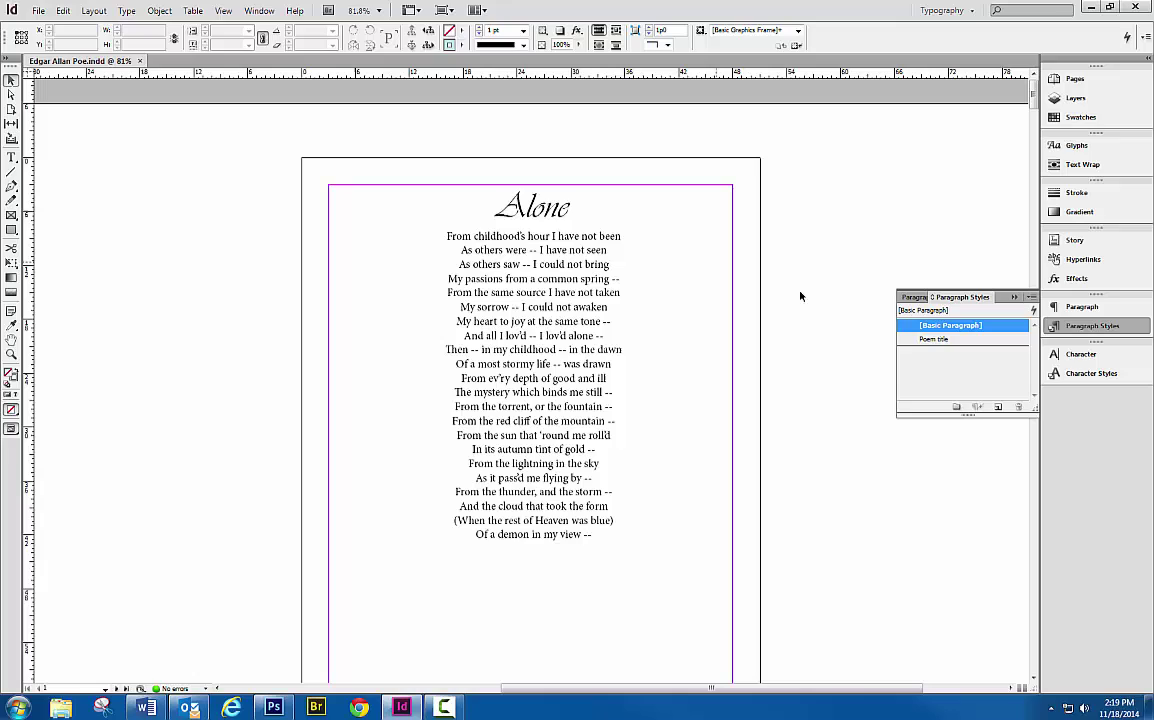
double_click(532, 207)
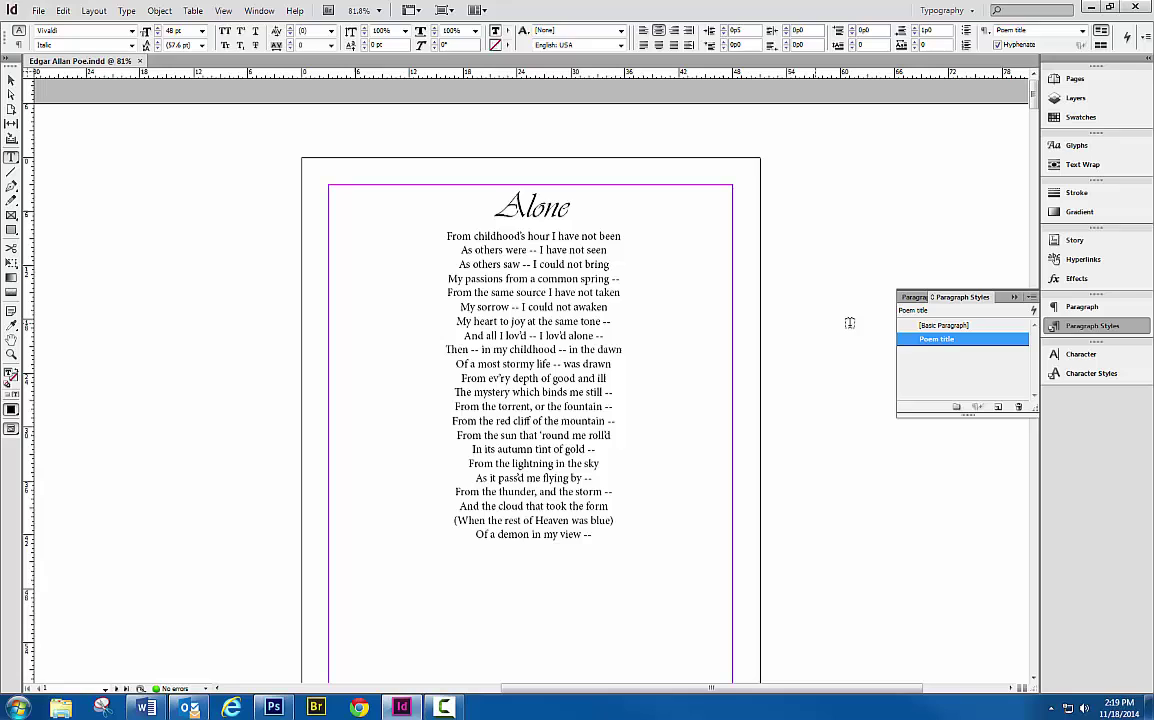
left_click(1075, 78)
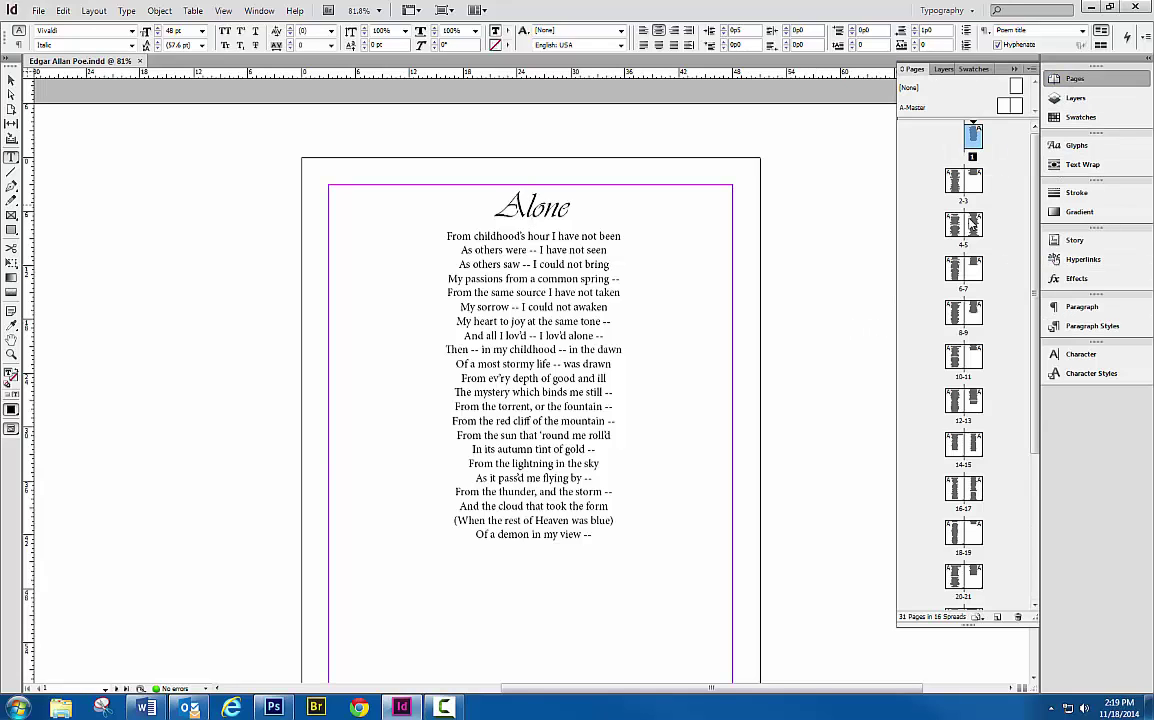
double_click(963, 238)
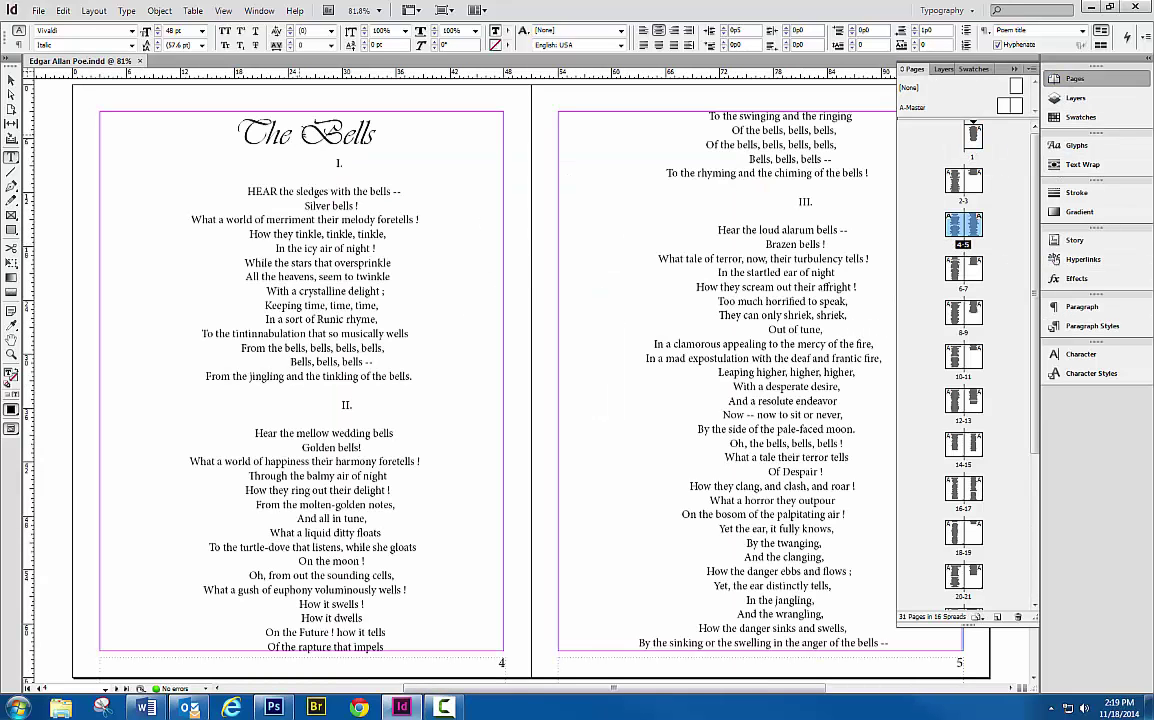
key("F11")
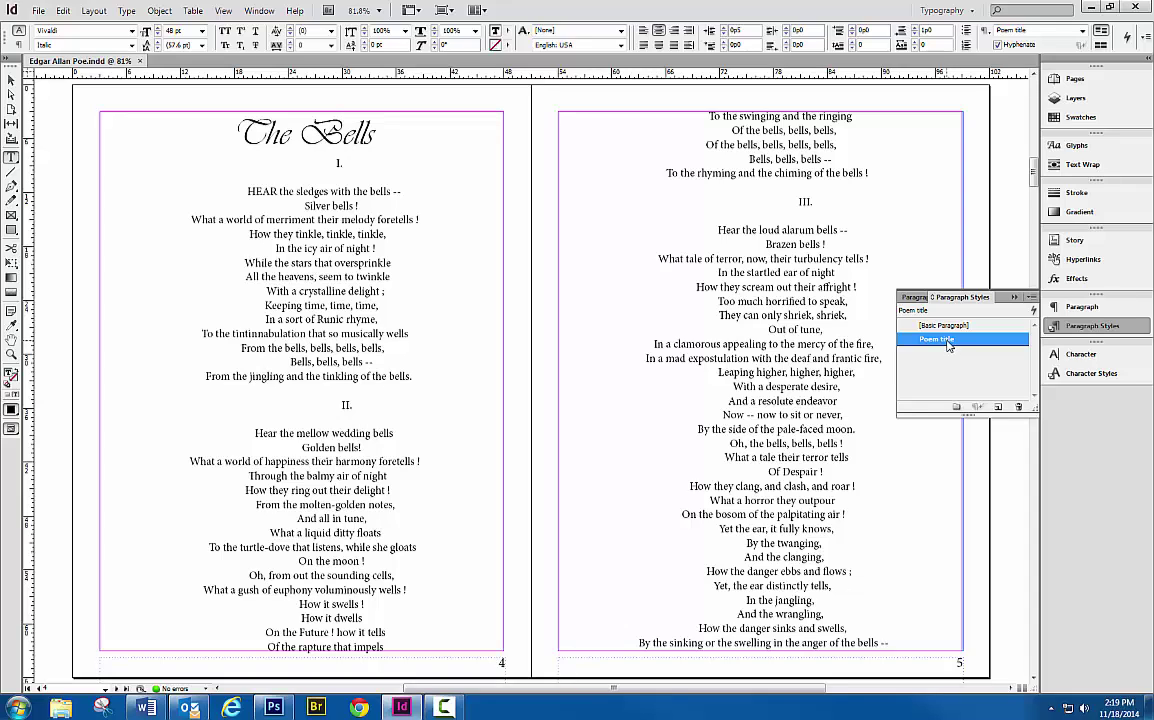
left_click(910, 266)
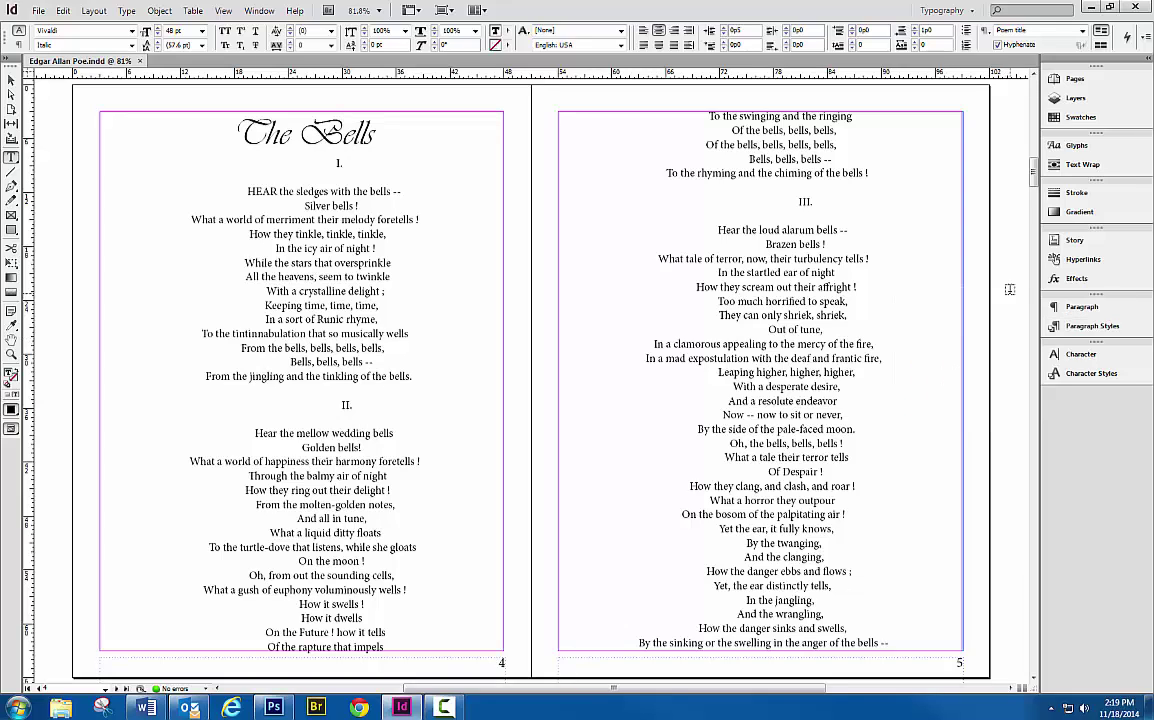
left_click(1073, 78)
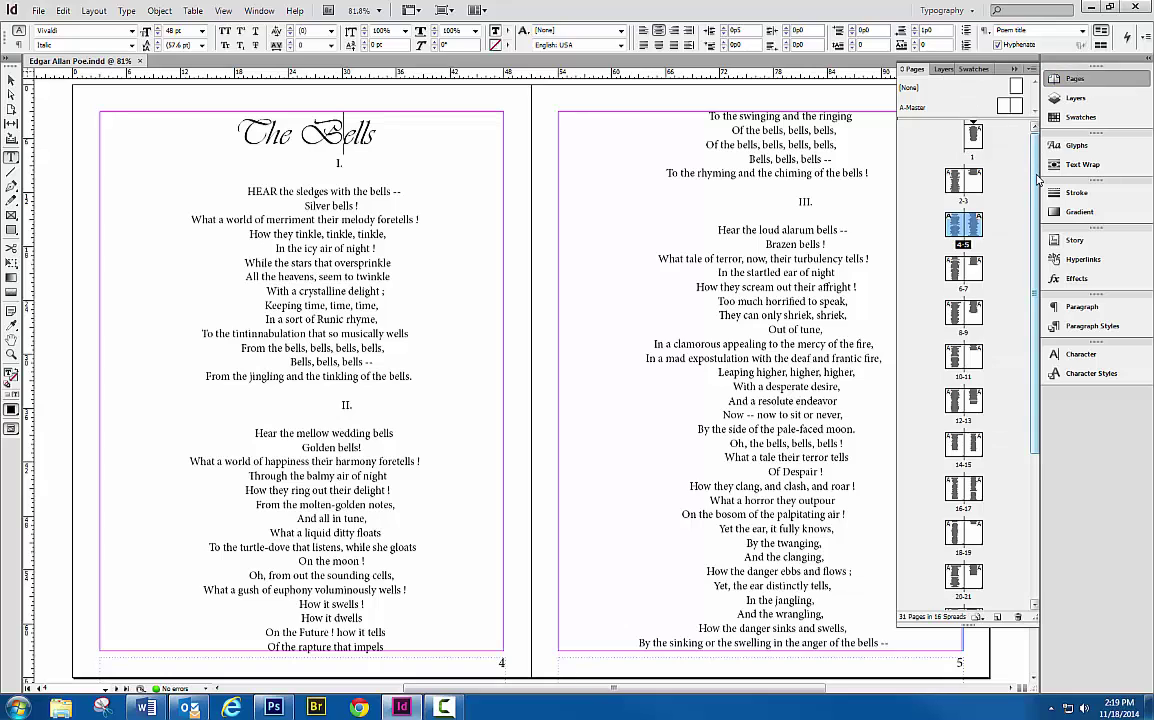
left_click(972, 137)
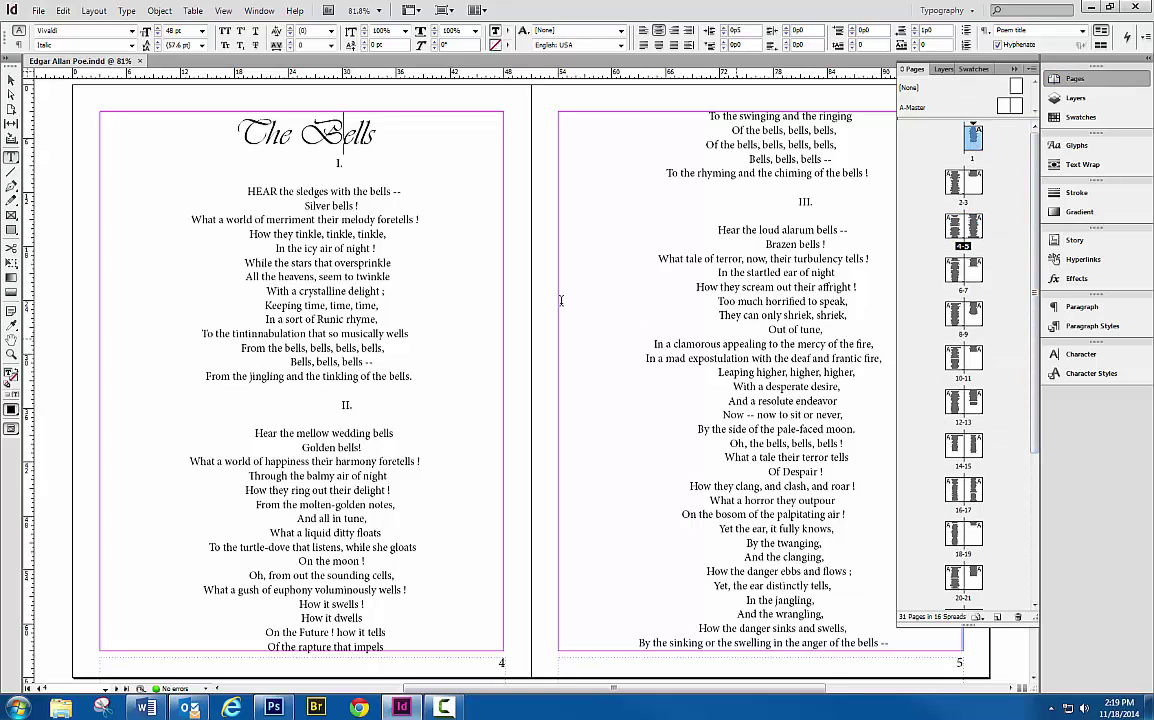
double_click(973, 140)
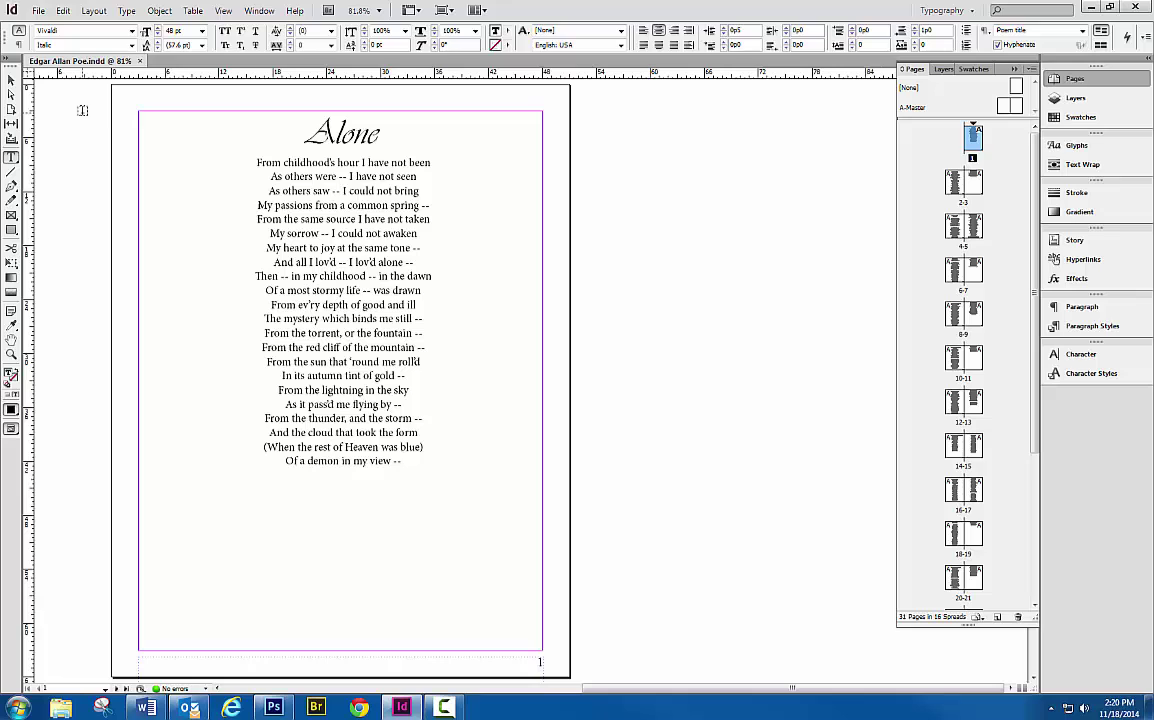
- Delete TOC Style 1 from the Table of Contents Styles list, leaving only [Default]
left_click(94, 11)
left_click(165, 299)
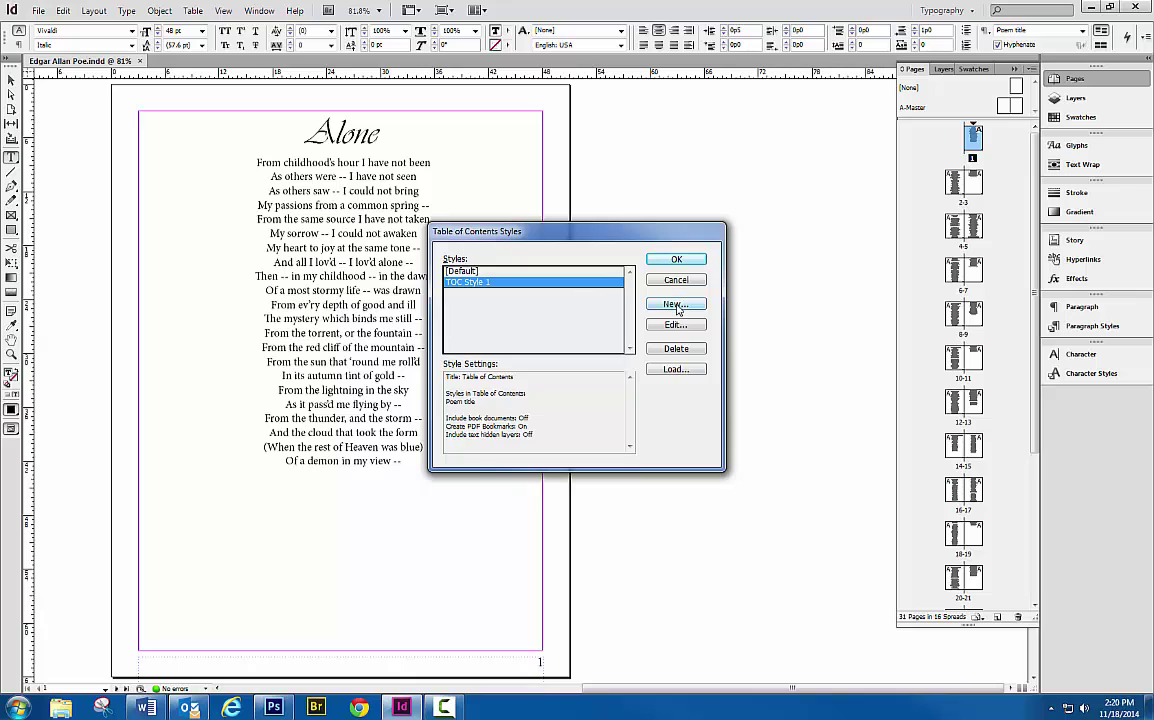
left_click(676, 348)
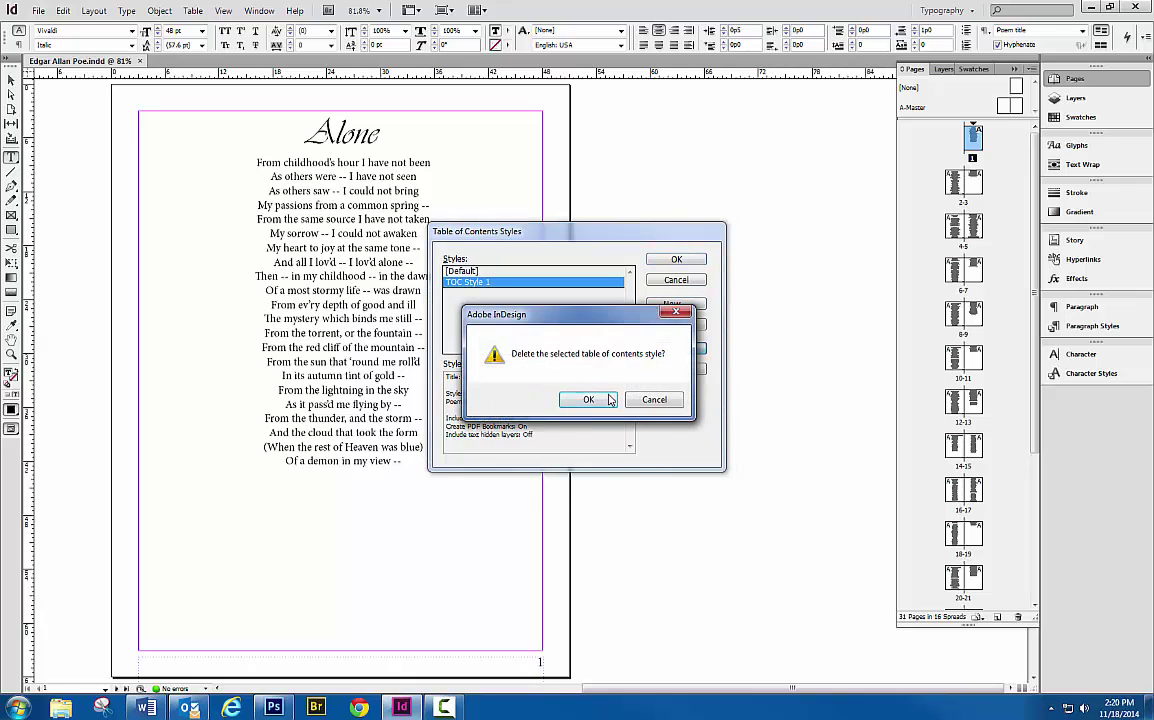
left_click(583, 398)
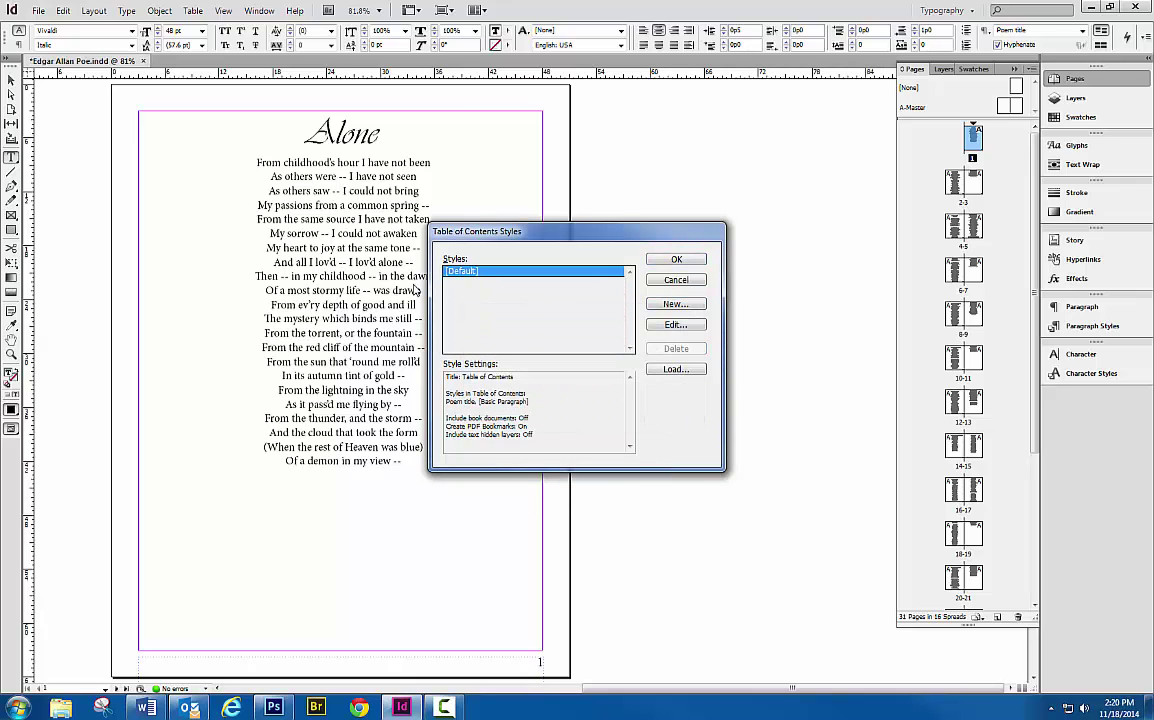
- Create TOC style 'Poe TOC' with the title 'Table of Contents' formatted in Poem title style
left_click(675, 305)
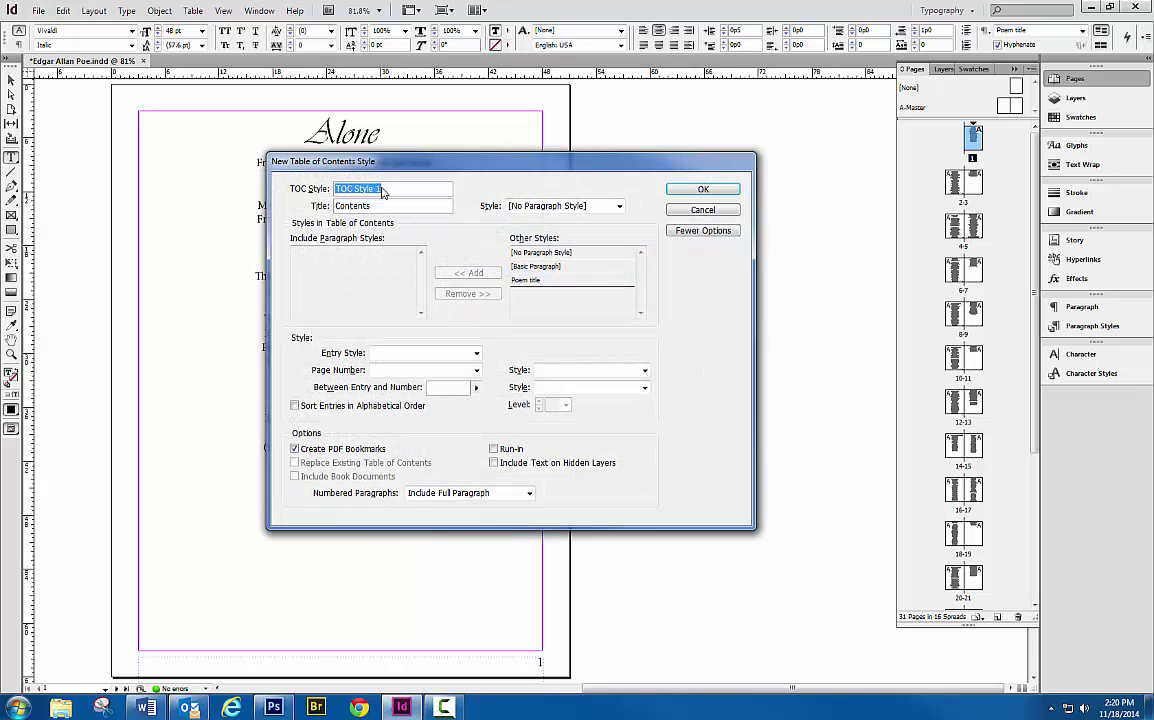
type("P")
type("Tabel")
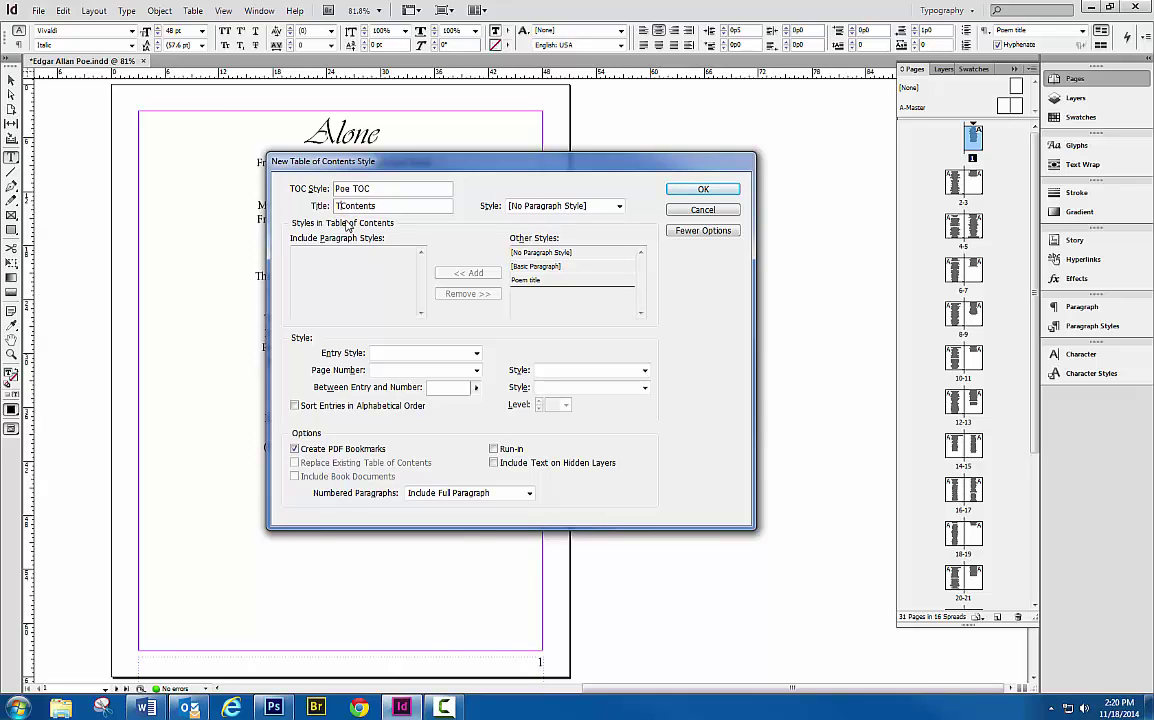
key("BackSpace")
key("BackSpace")
type("le of")
left_click(563, 207)
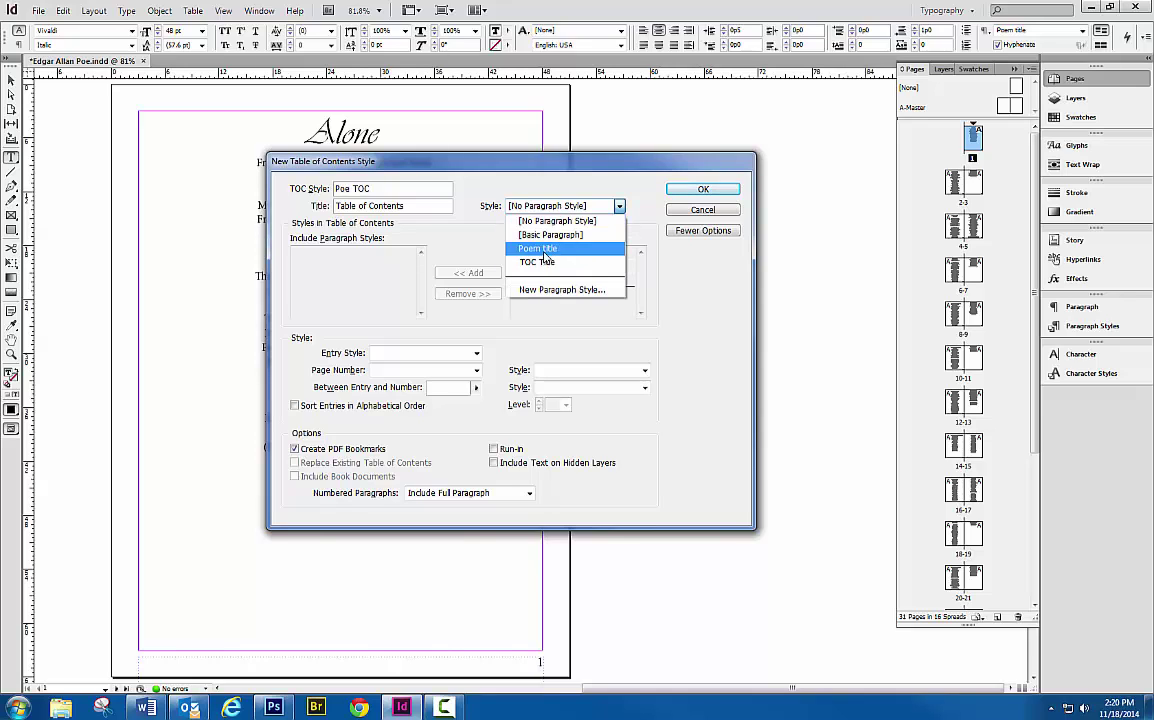
left_click(547, 250)
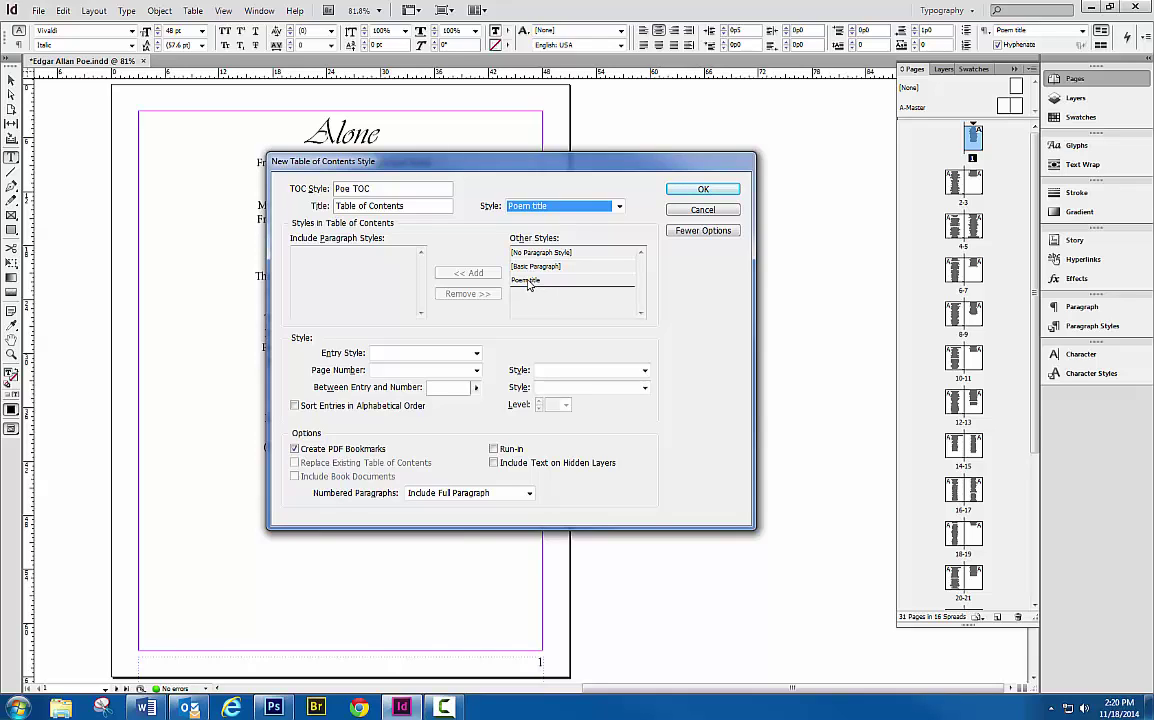
- Include Poem title entries as [Basic Paragraph], disable PDF bookmarks, exclude numbers, and save Poe TOC
left_click(531, 283)
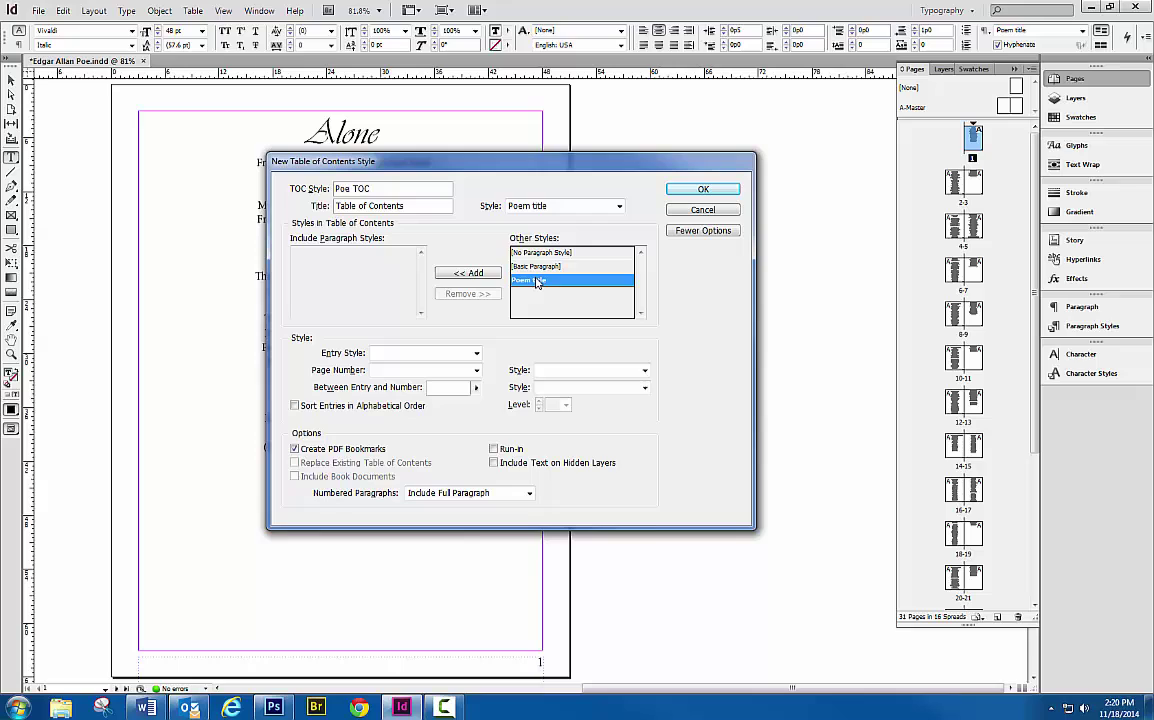
left_click(468, 273)
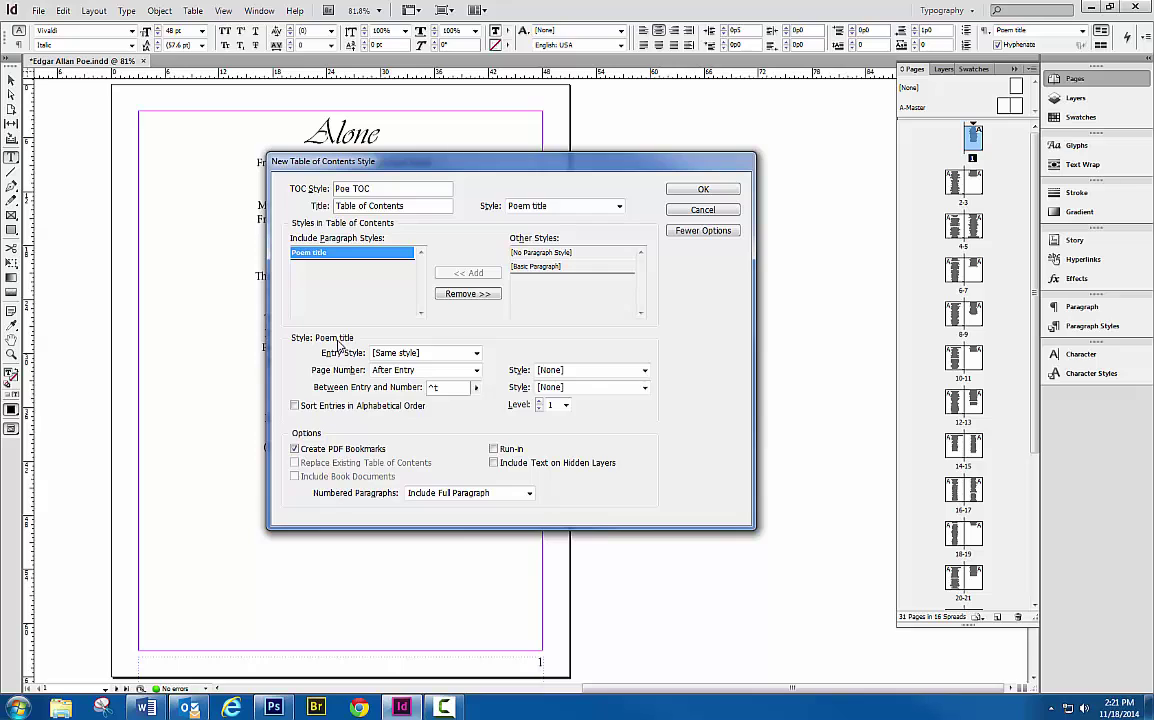
left_click(475, 355)
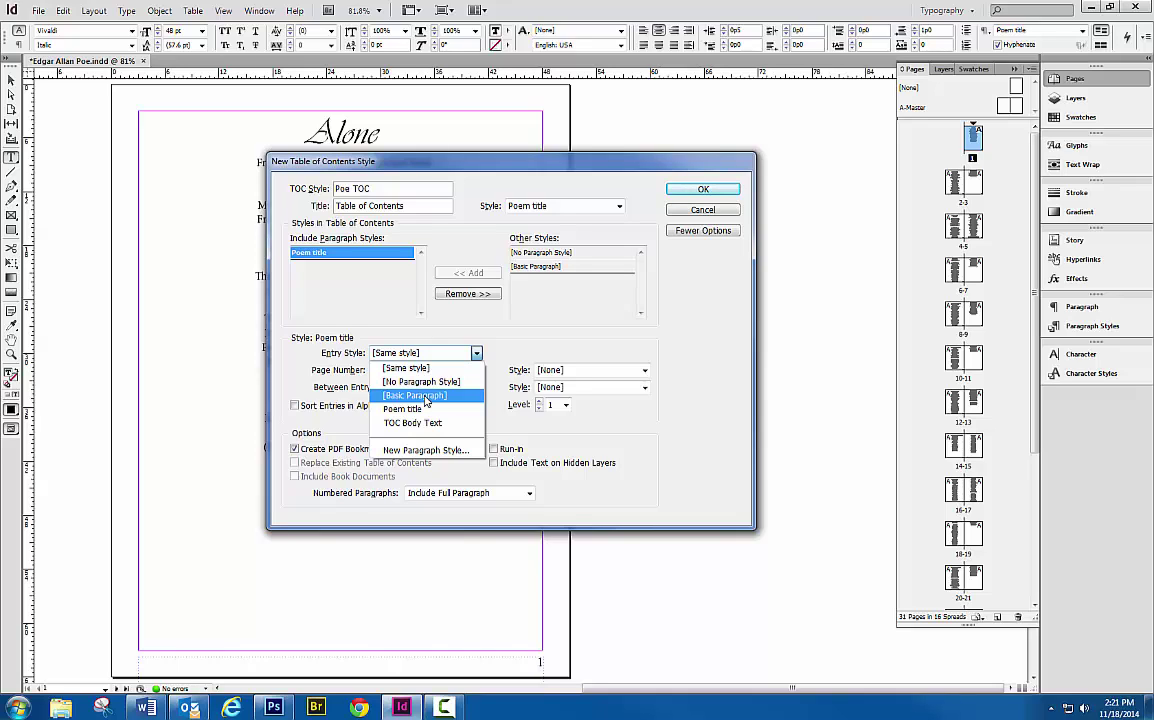
left_click(426, 397)
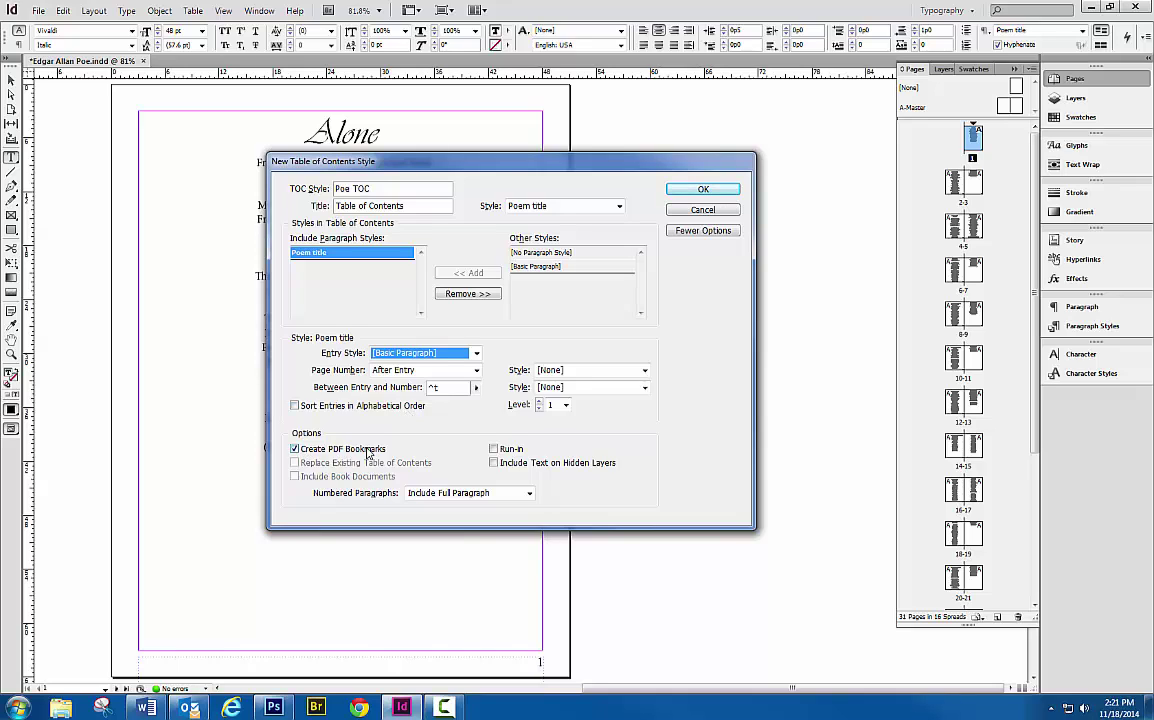
left_click(295, 449)
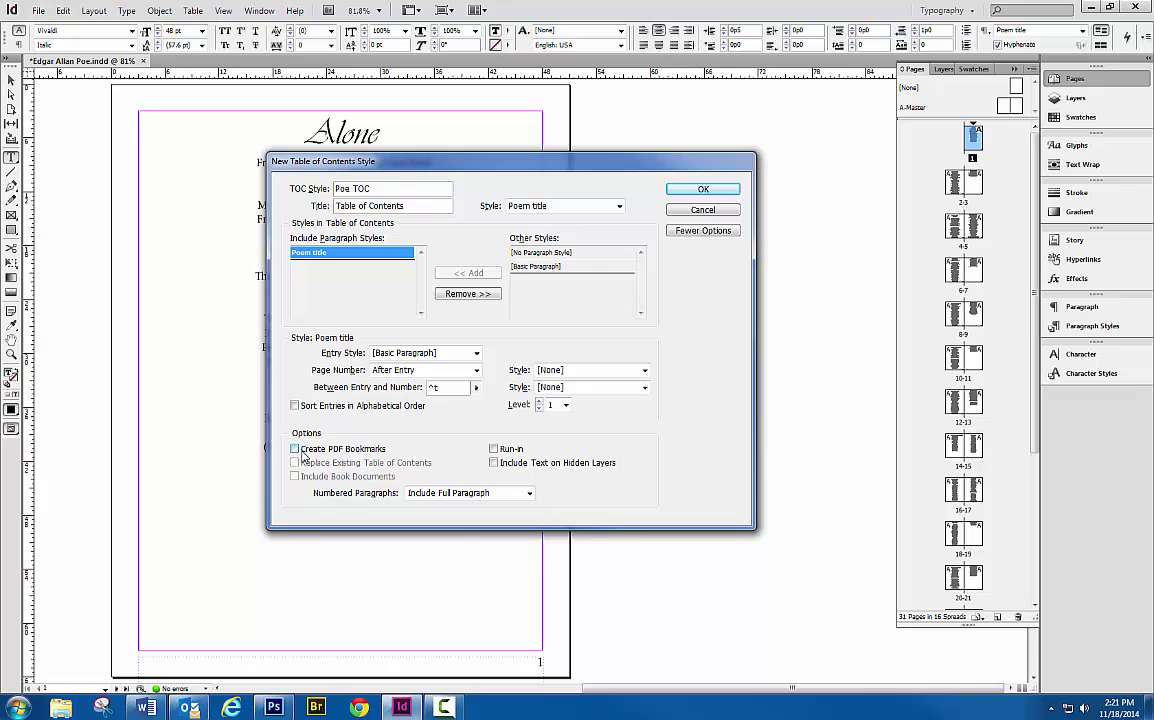
left_click(474, 492)
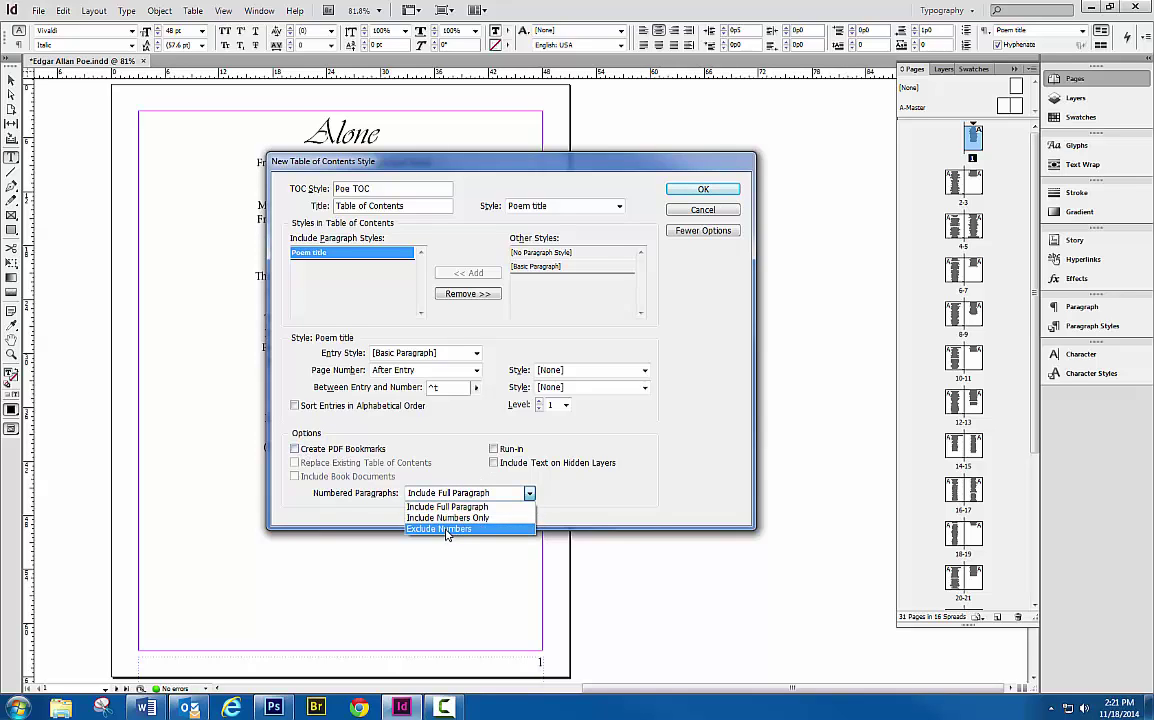
left_click(447, 529)
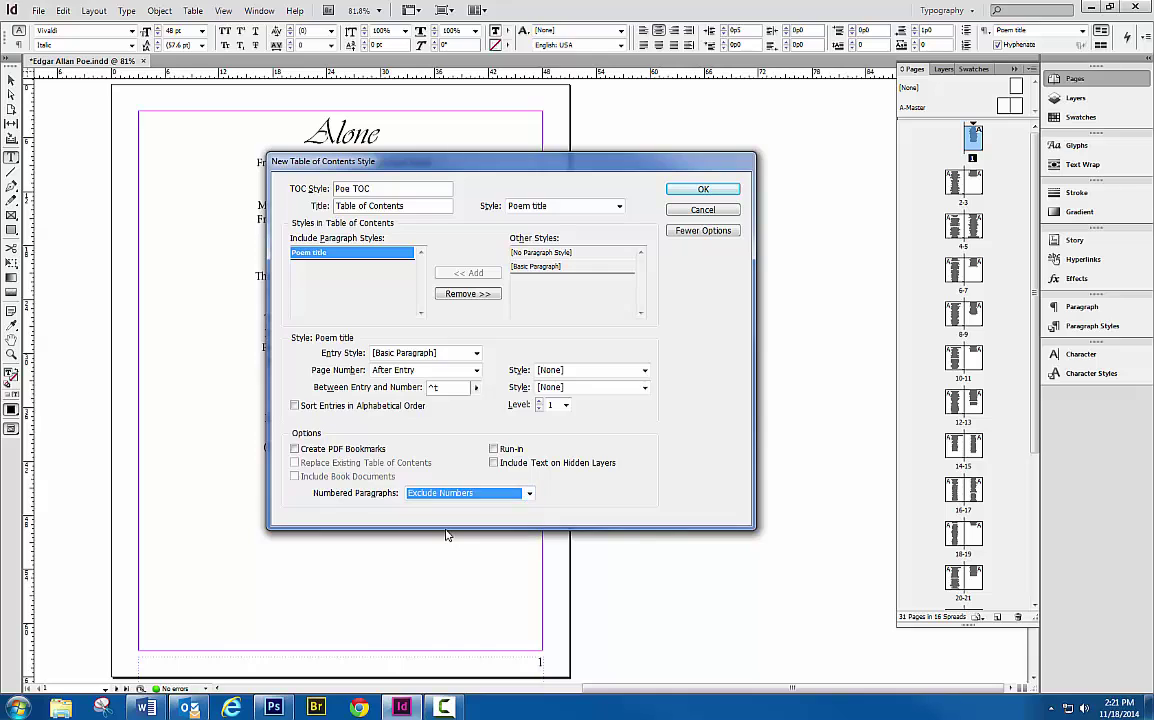
left_click(703, 189)
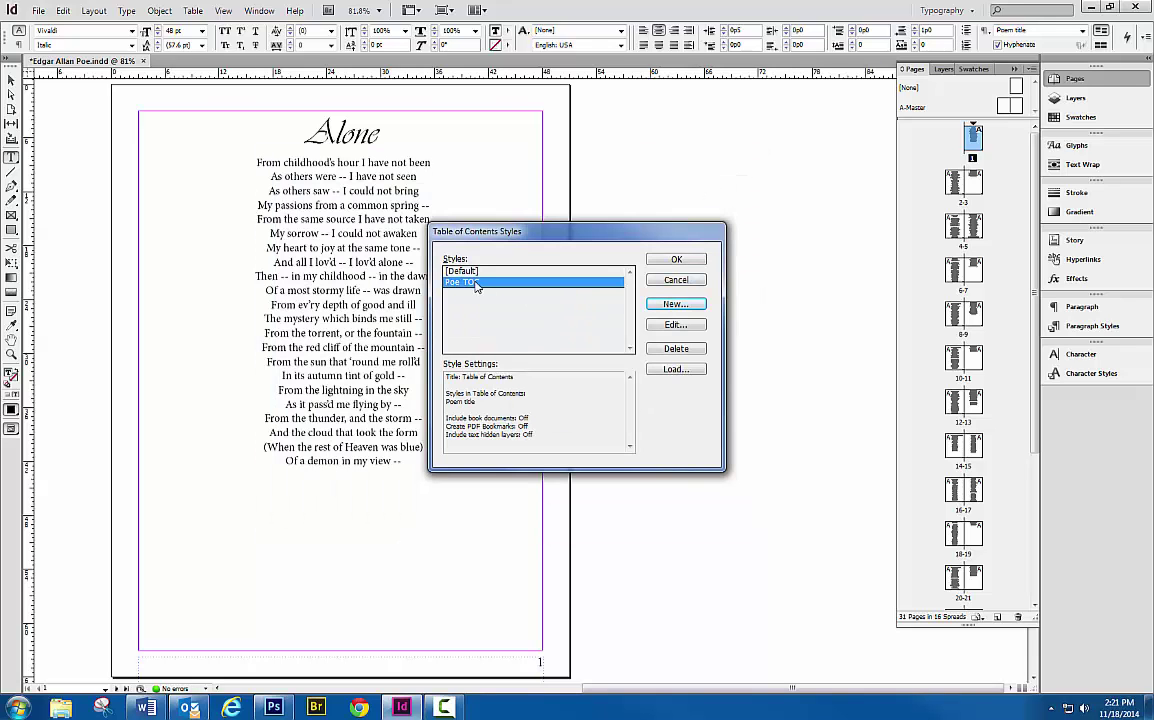
- Insert 1 page at the start of the document with master [None]
left_click(677, 261)
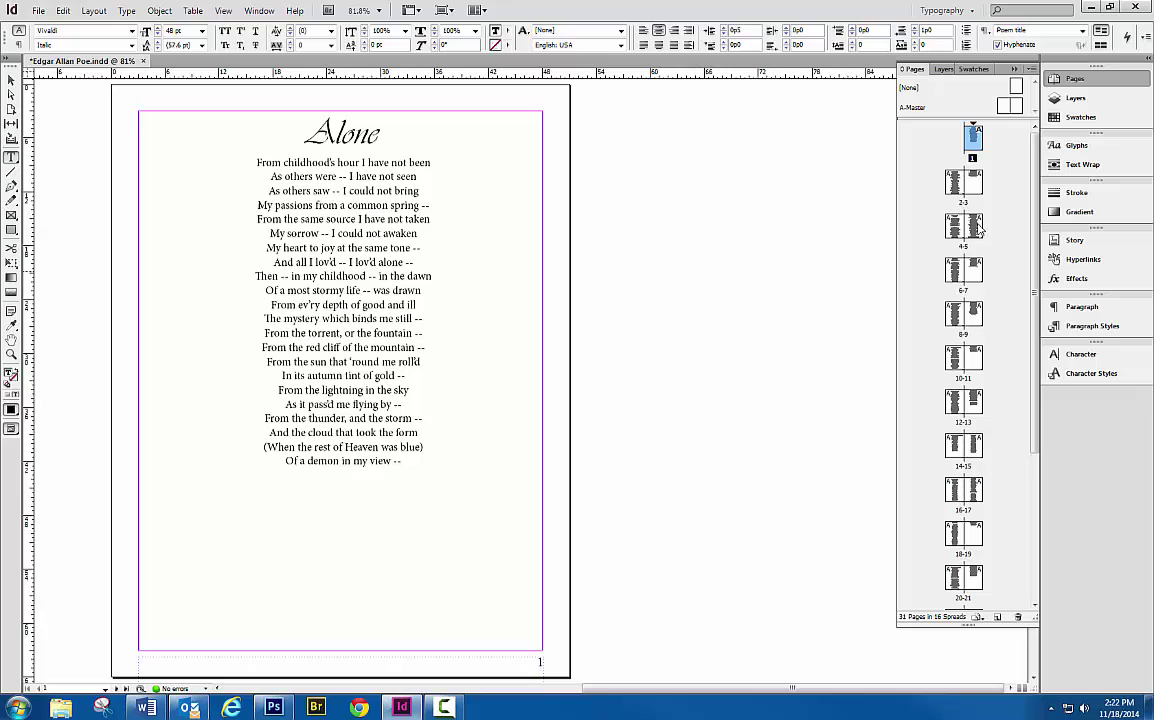
left_click(1032, 75)
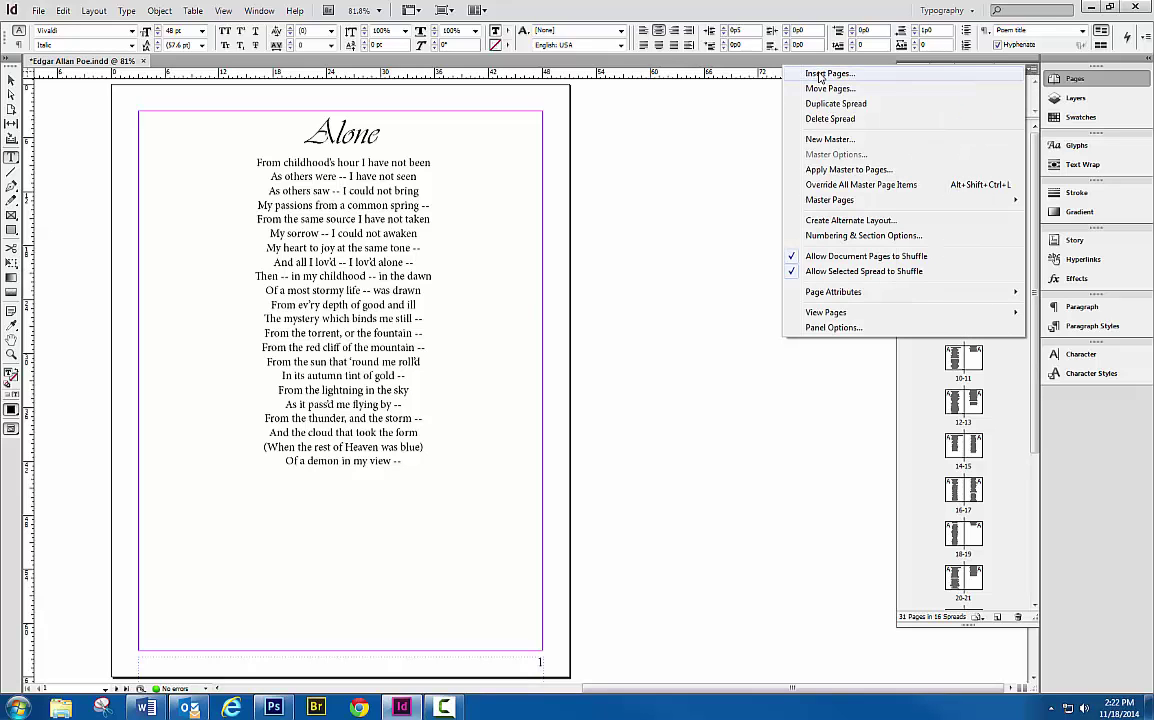
left_click(741, 71)
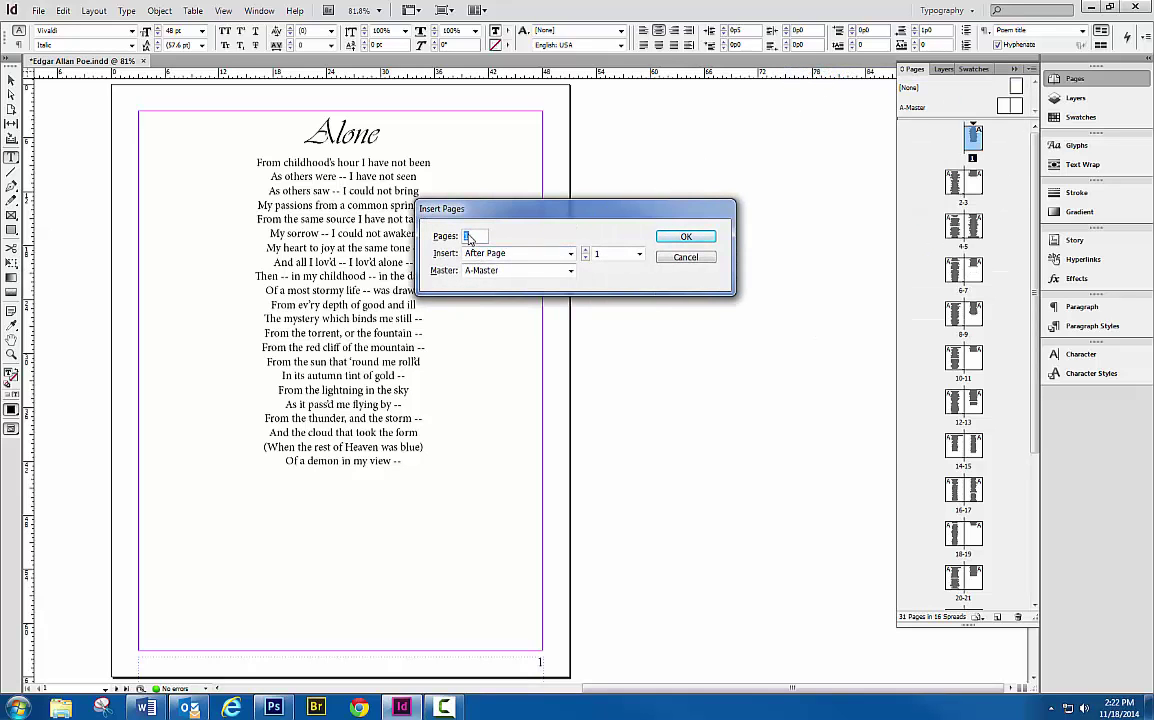
left_click(515, 254)
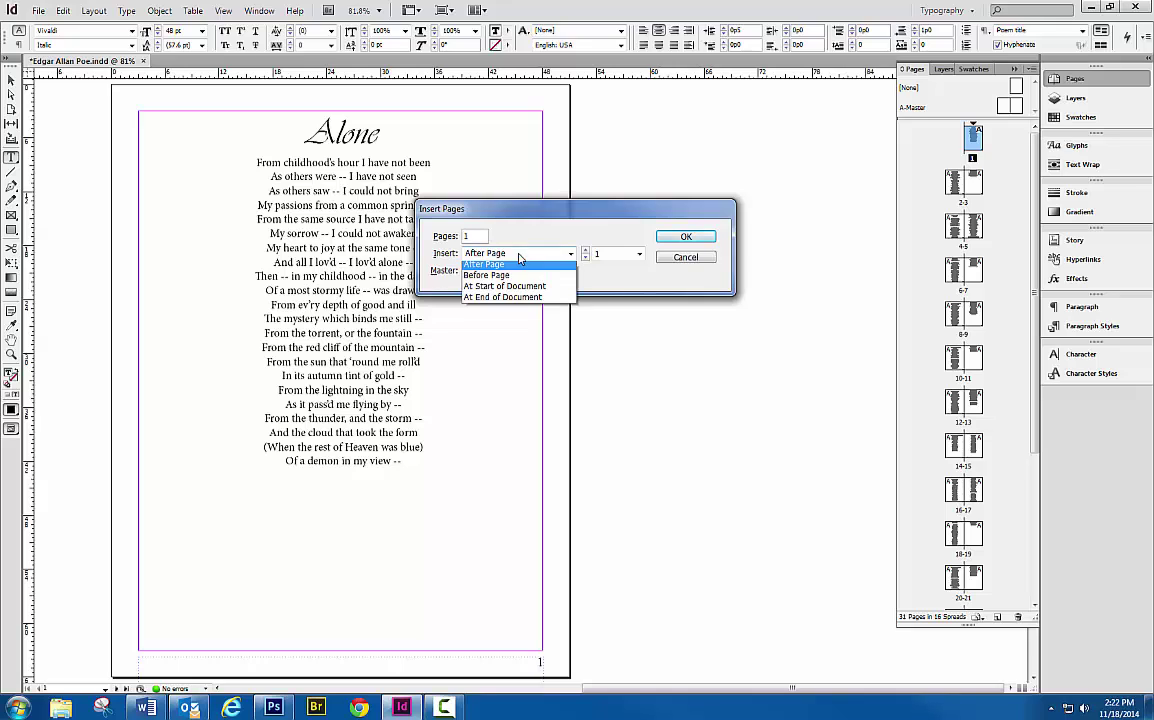
left_click(505, 289)
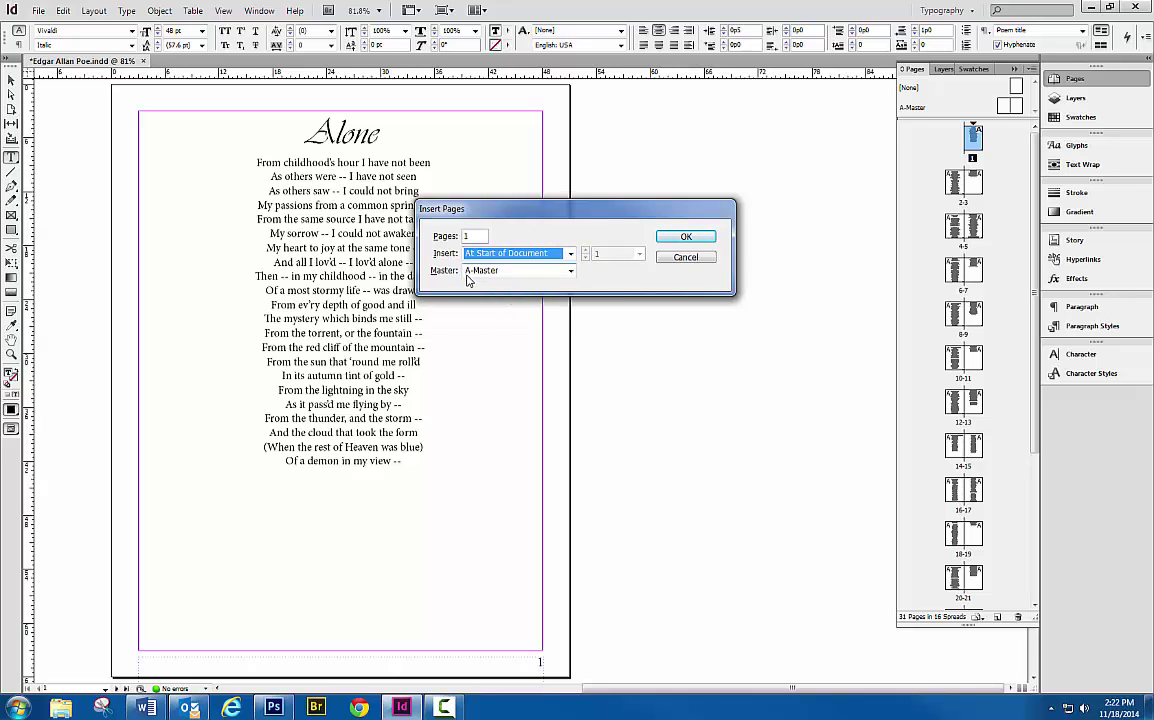
left_click(485, 273)
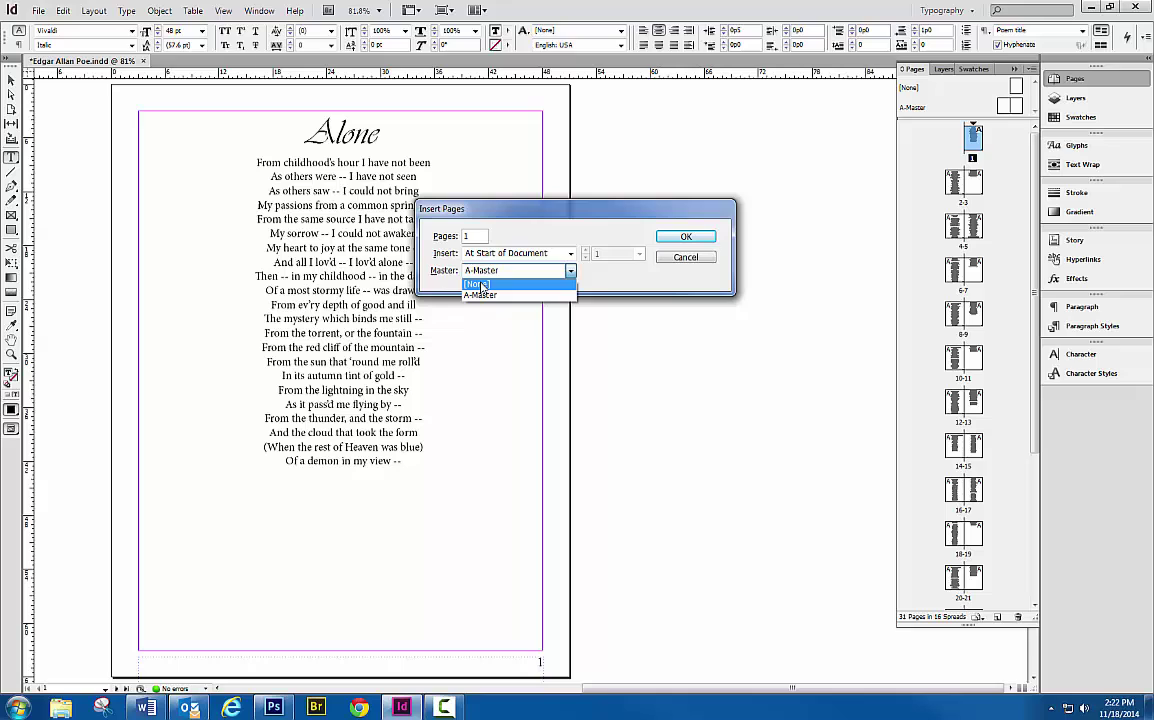
left_click(478, 285)
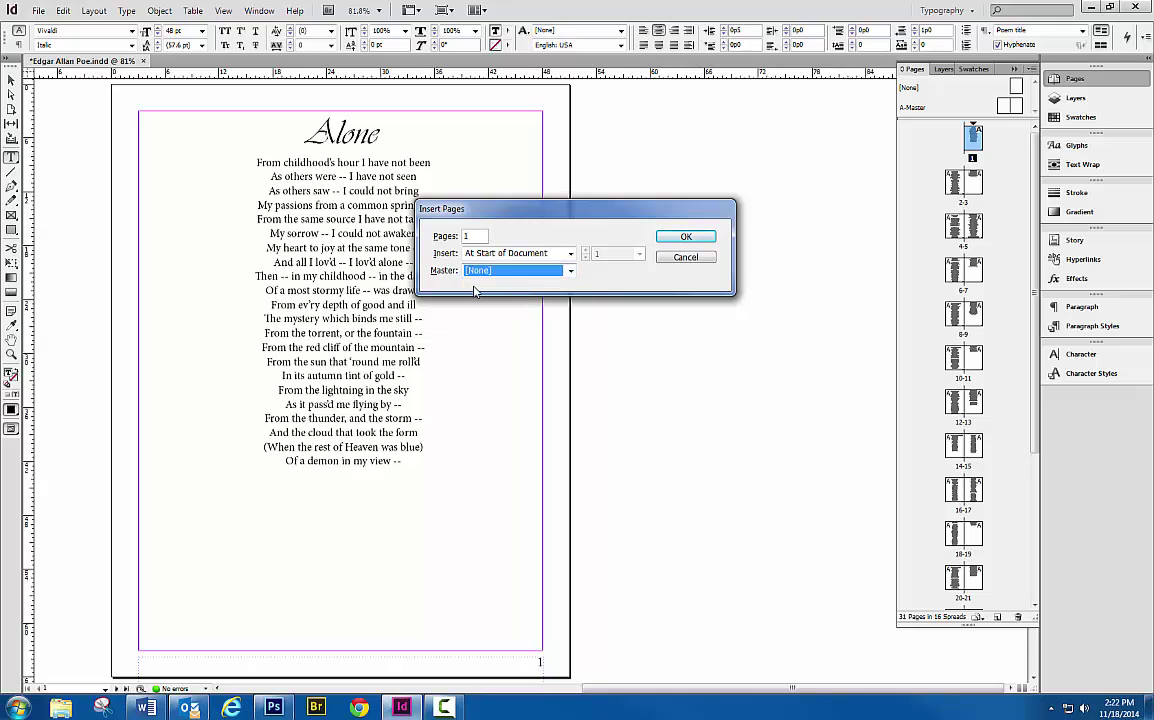
left_click(687, 237)
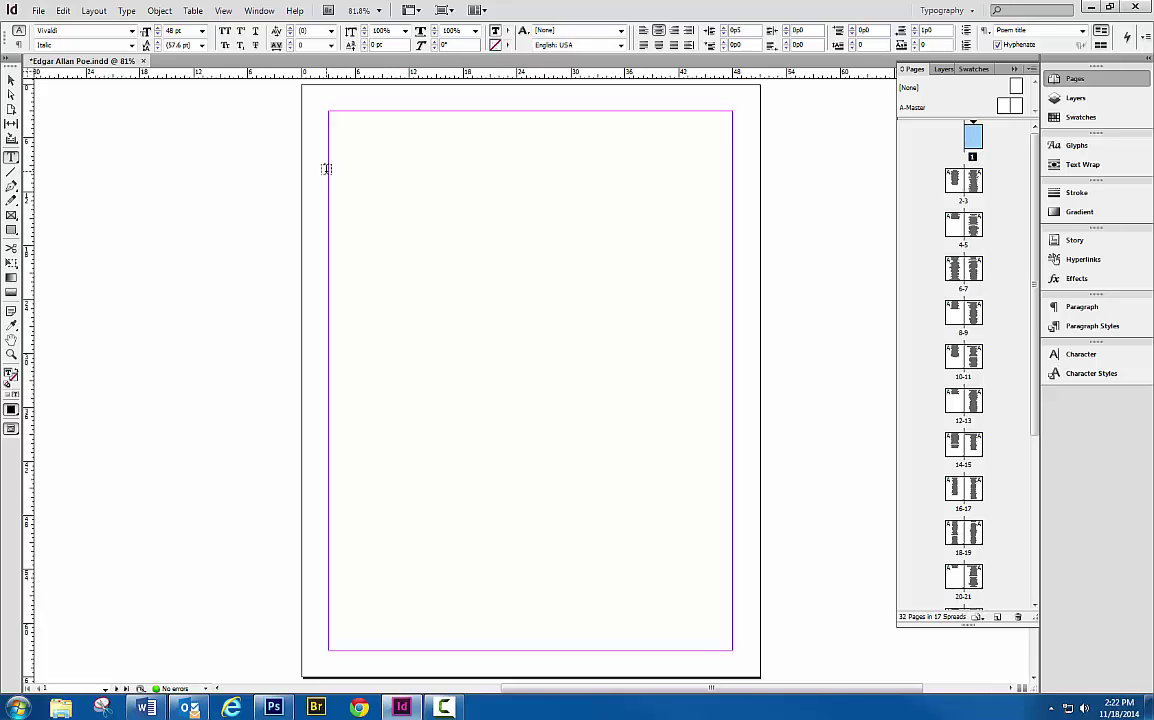
- Generate the table of contents using the Poe TOC style and place it within page 1's margins
left_click(94, 11)
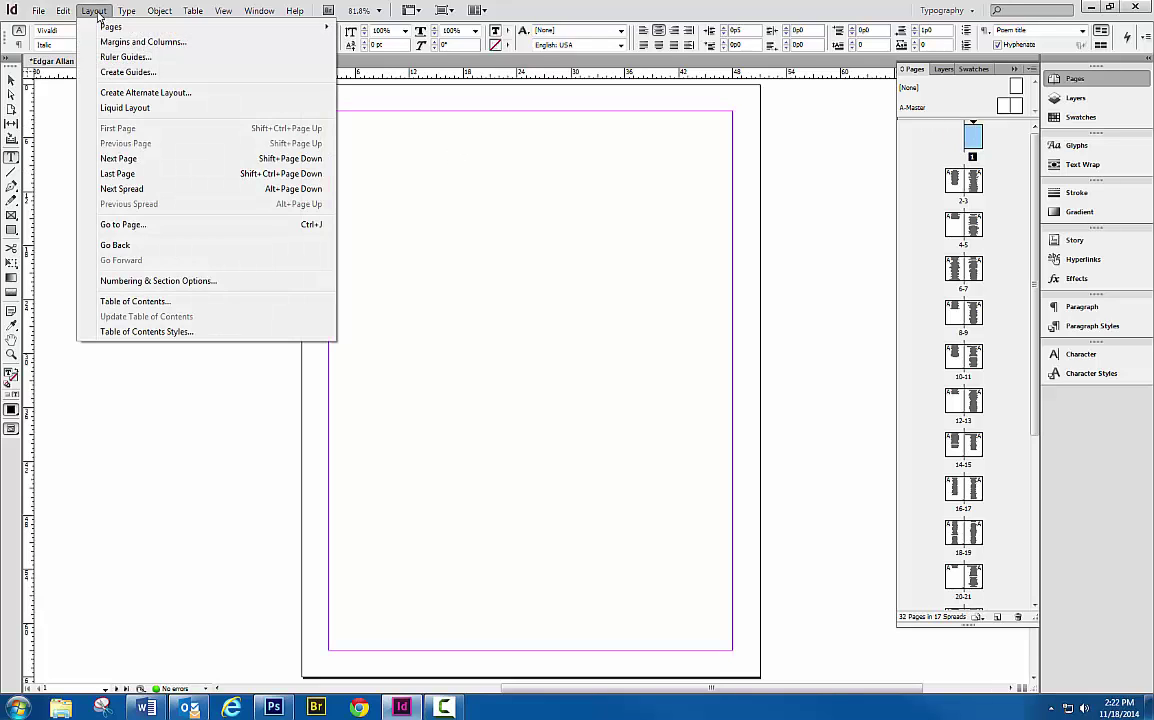
left_click(137, 305)
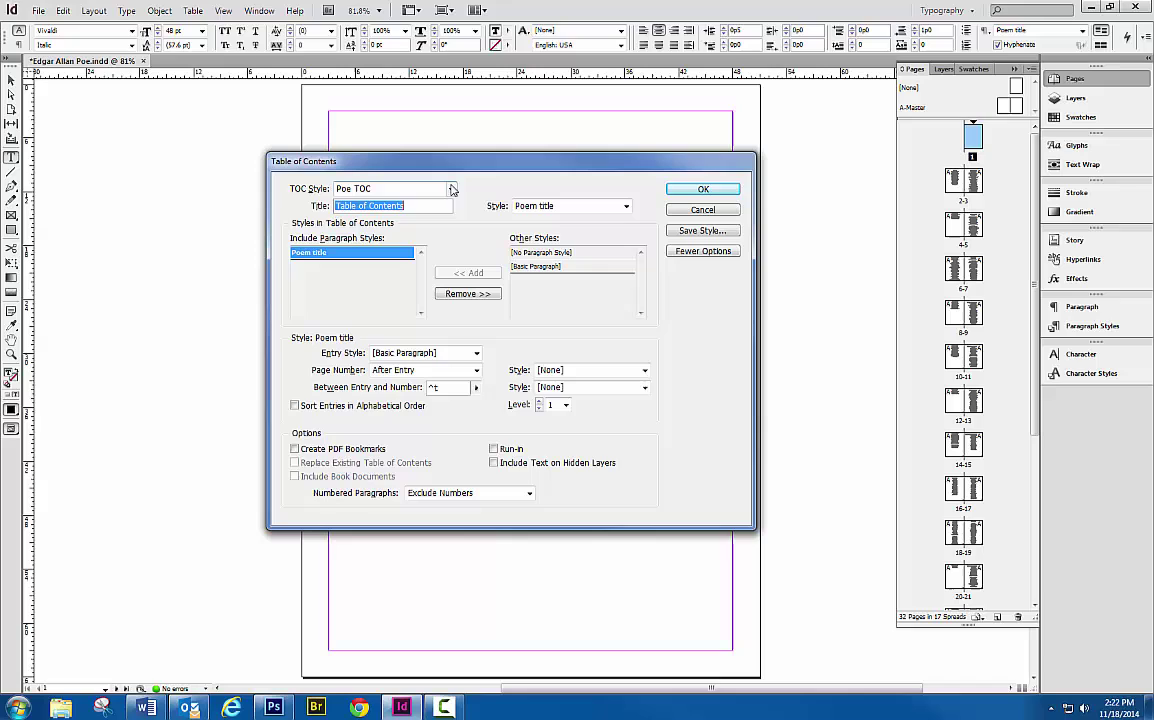
left_click(405, 189)
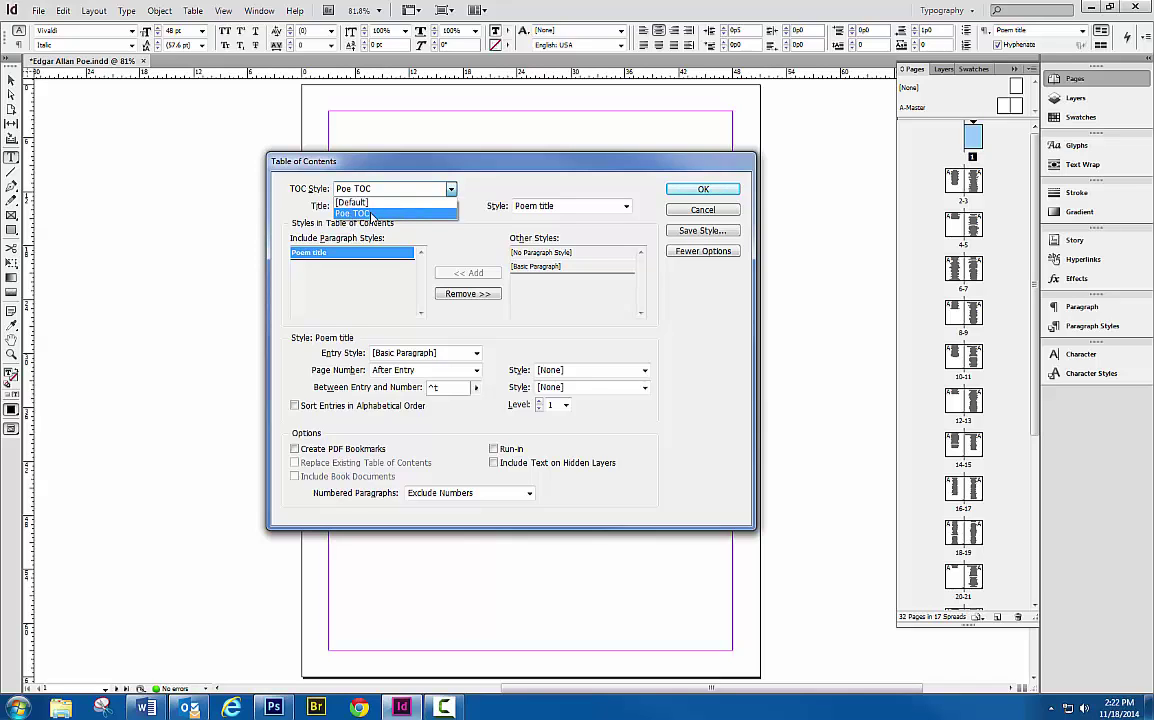
left_click(362, 214)
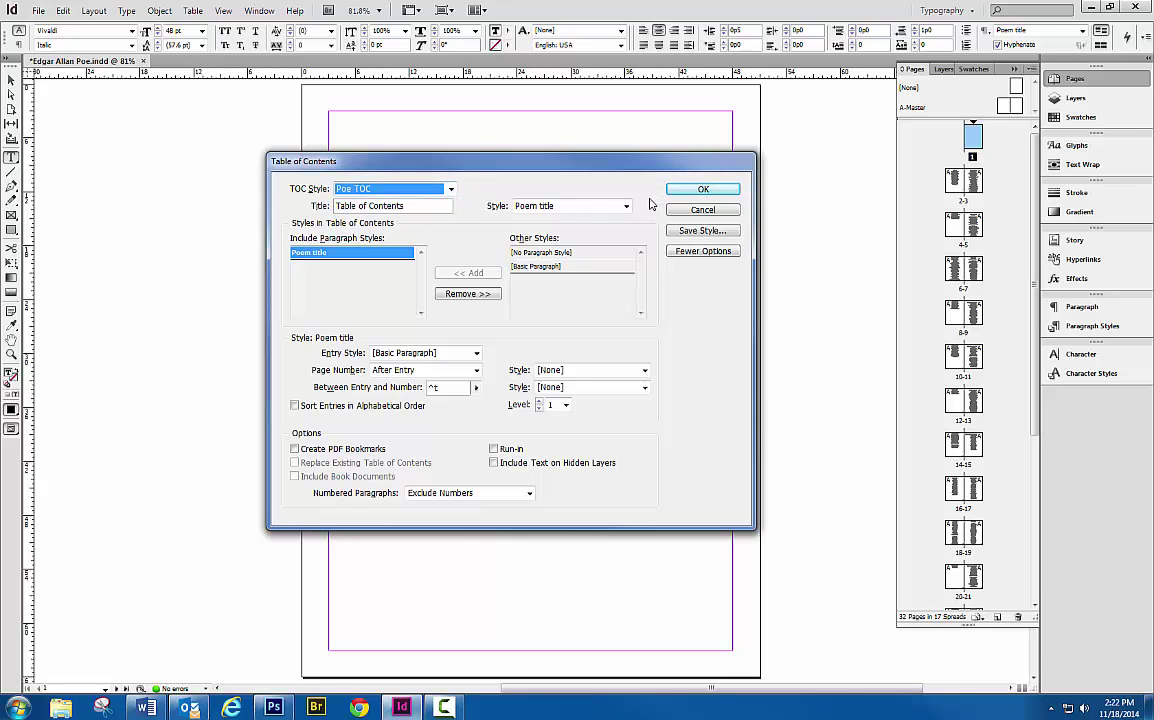
left_click(706, 189)
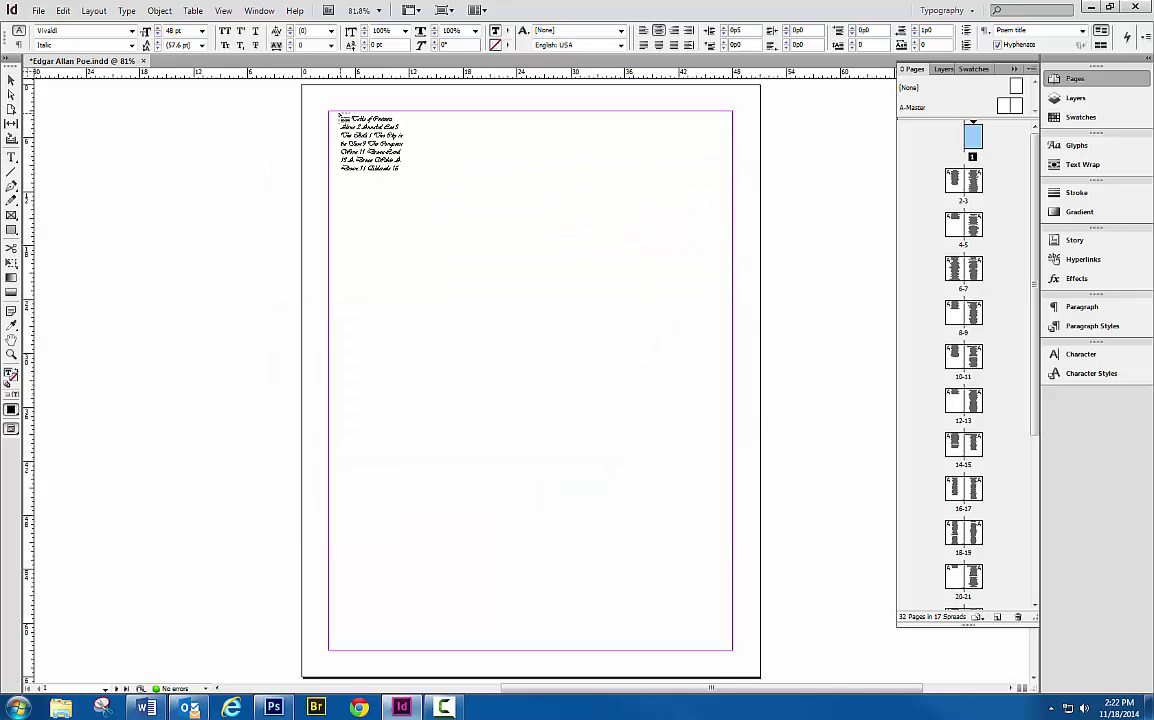
left_click_drag(330, 113, 732, 648)
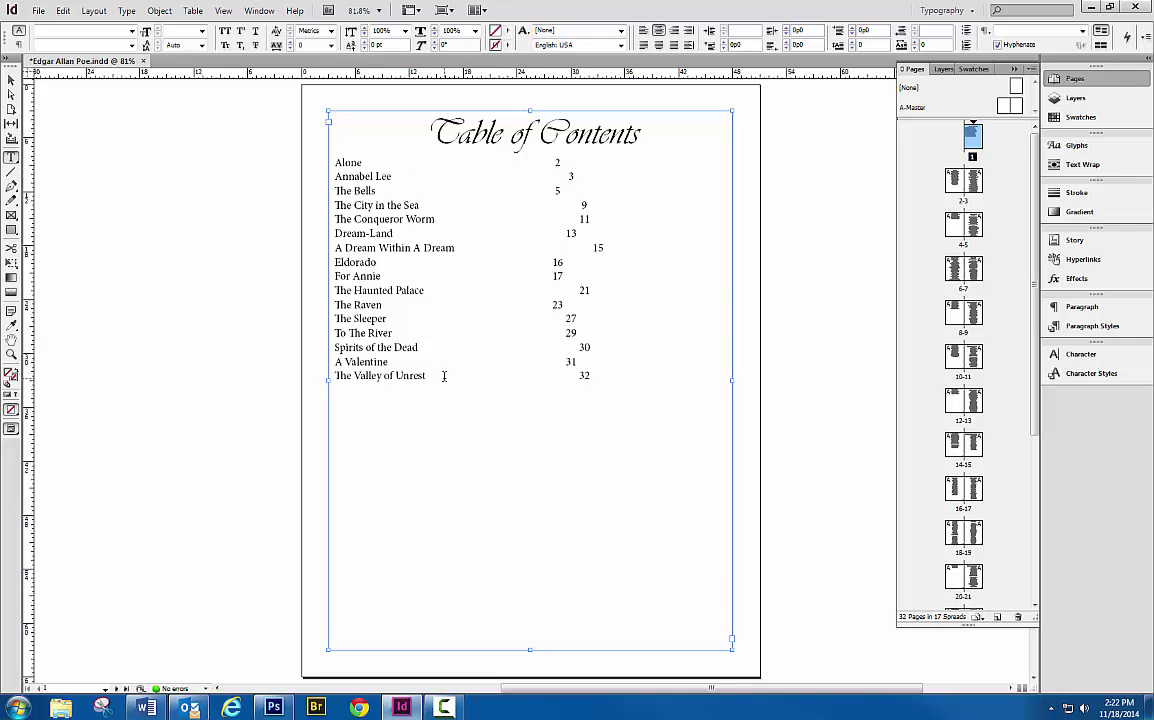
left_click(126, 10)
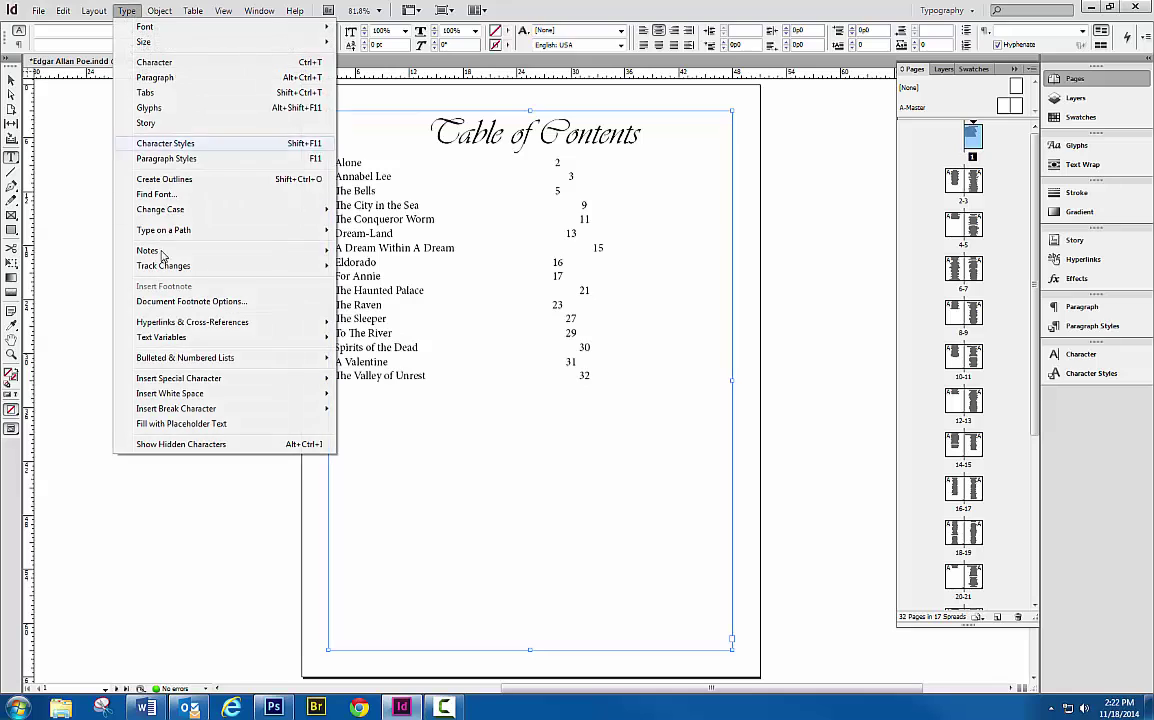
left_click(173, 444)
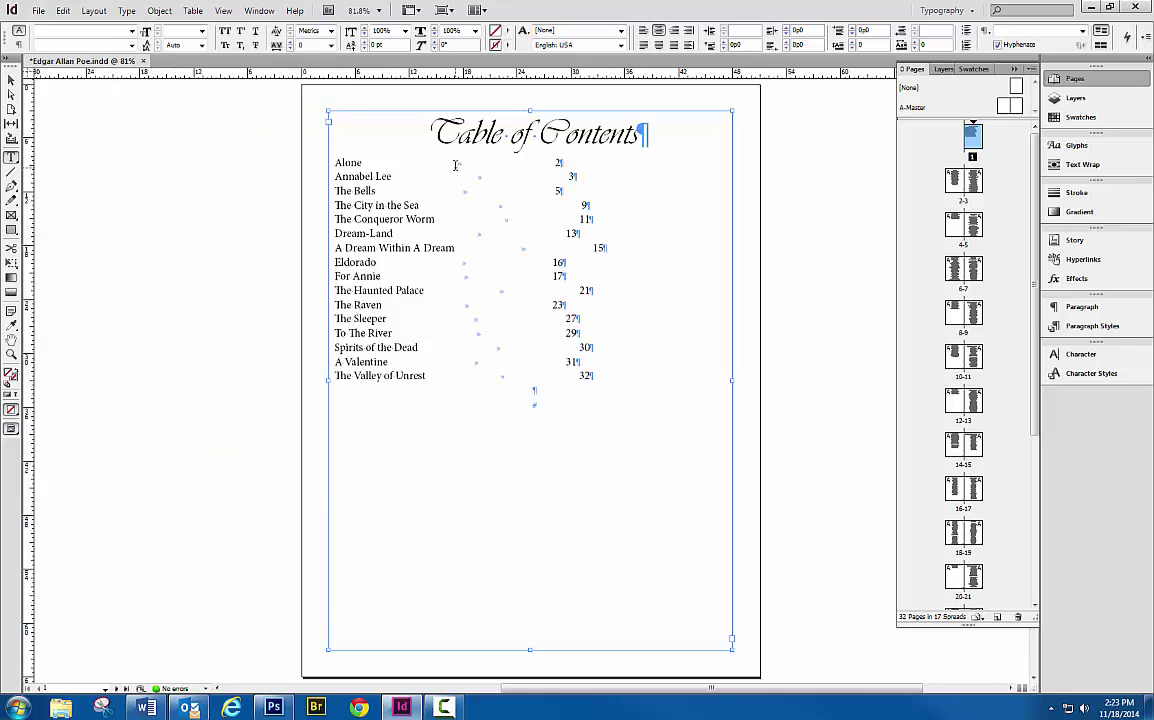
left_click(12, 355)
left_click_drag(330, 152, 600, 180)
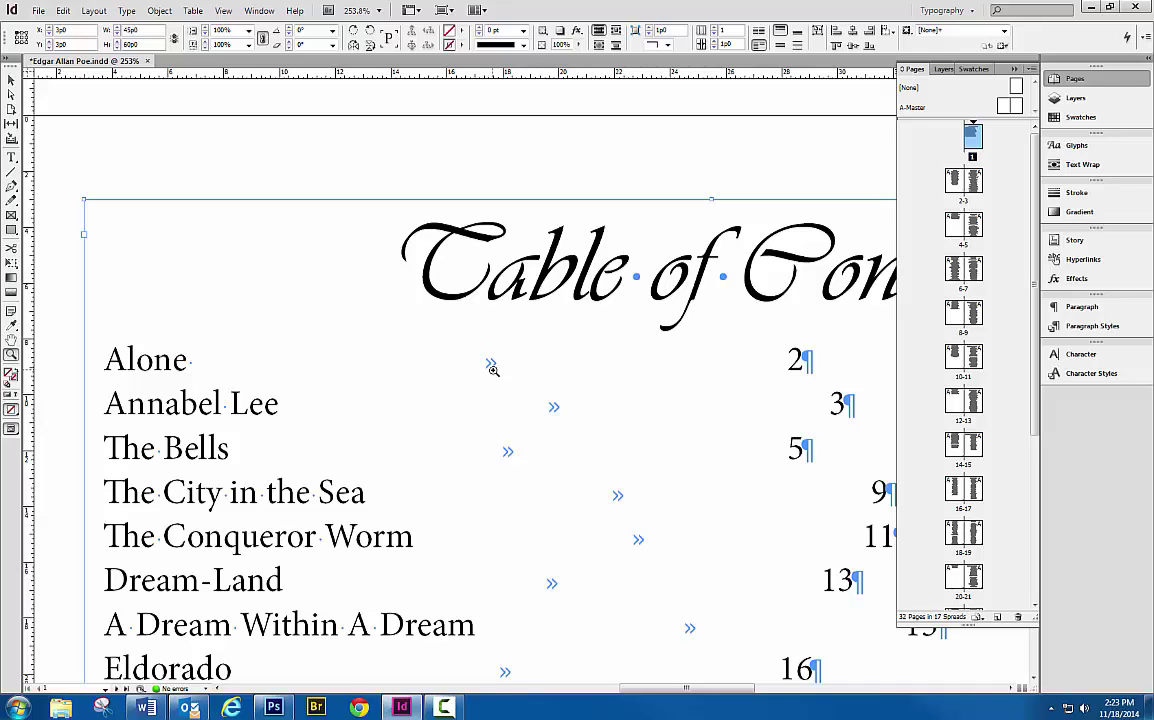
left_click(127, 10)
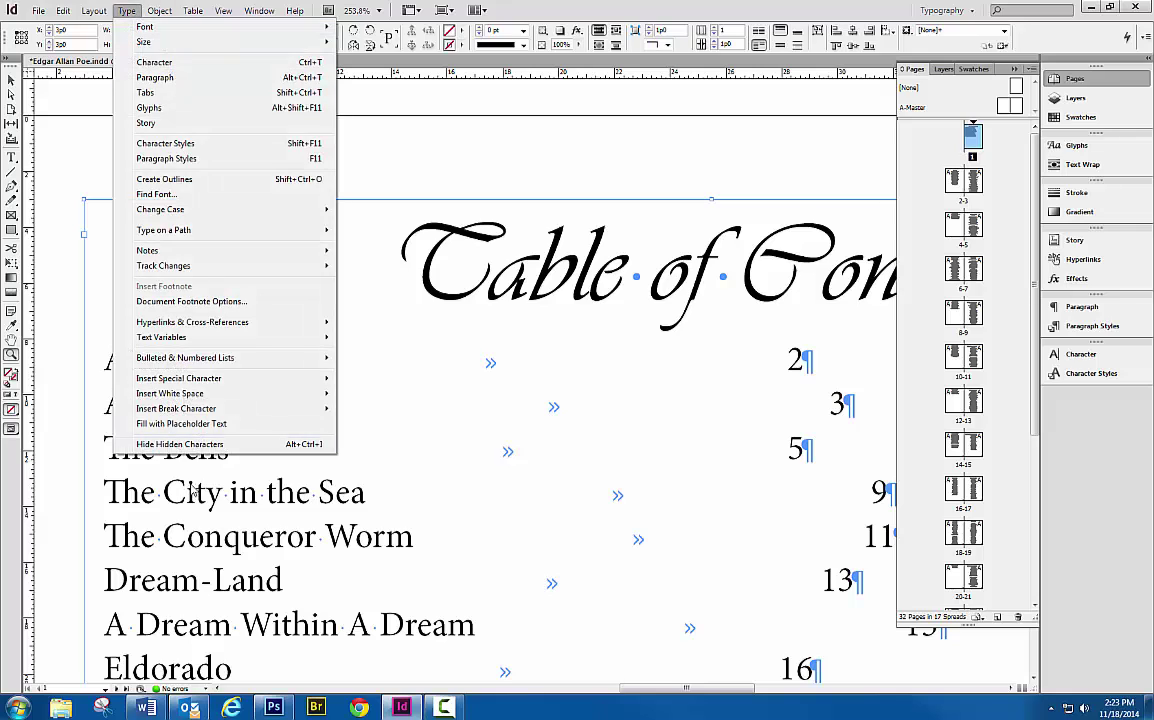
left_click(180, 444)
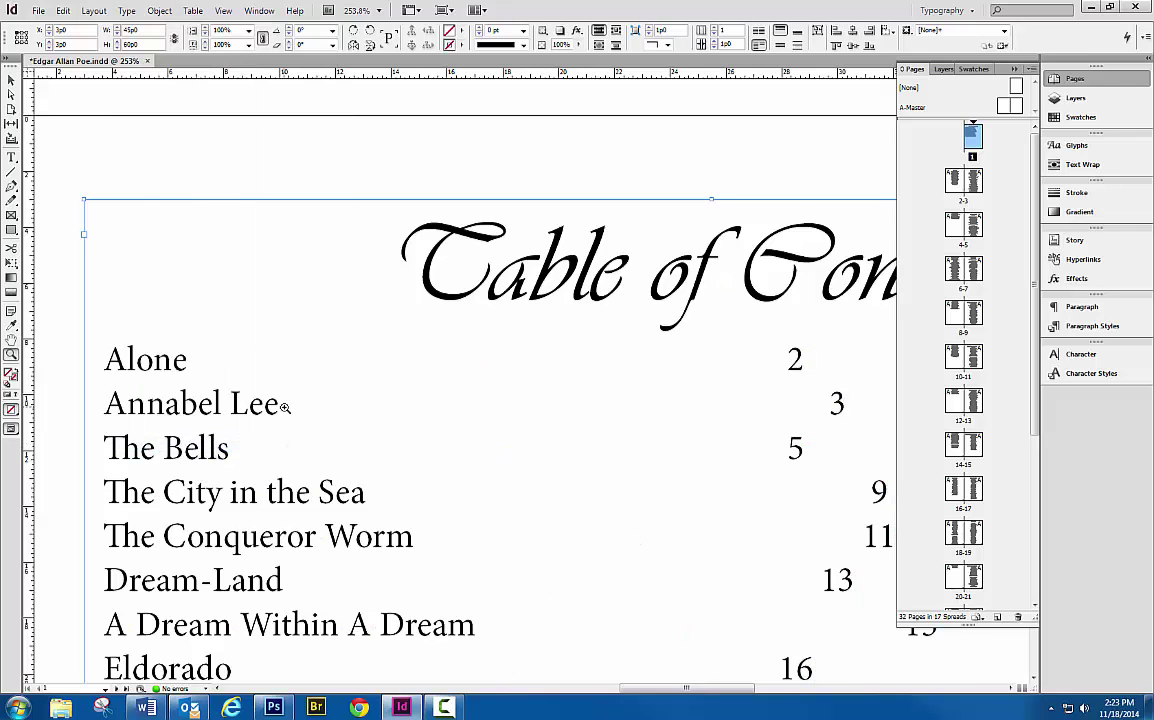
key("ctrl+0")
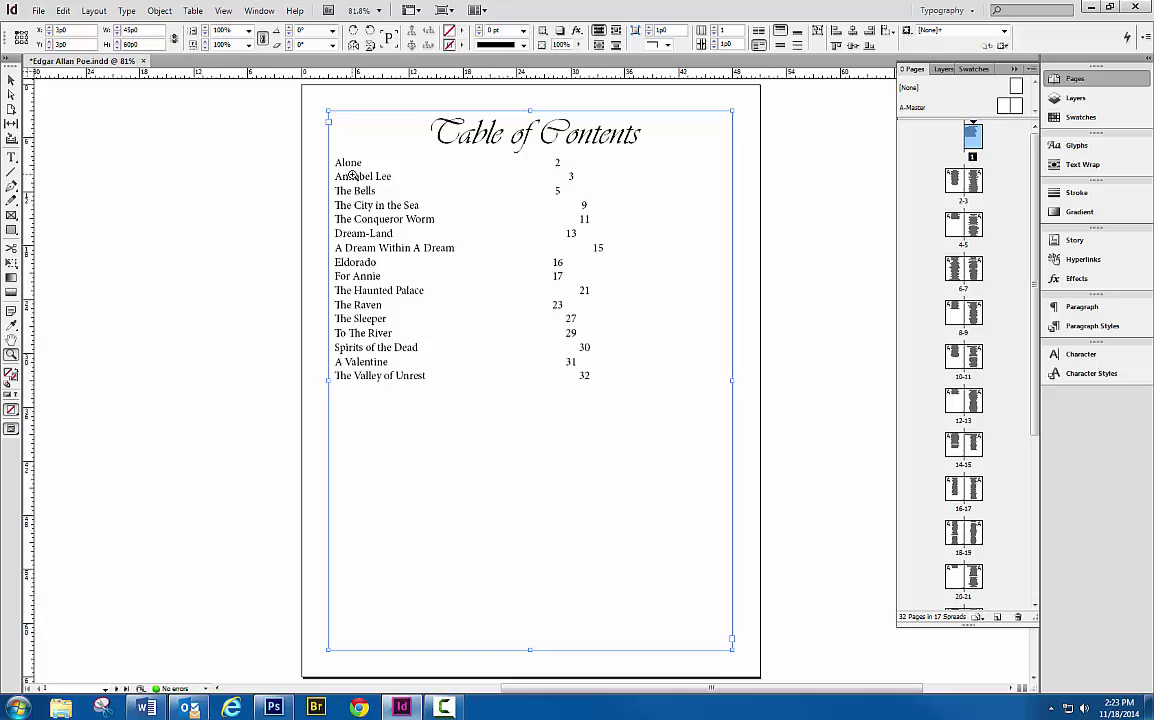
- Bring up the Tabs panel and align its ruler above the table of contents frame
left_click(127, 11)
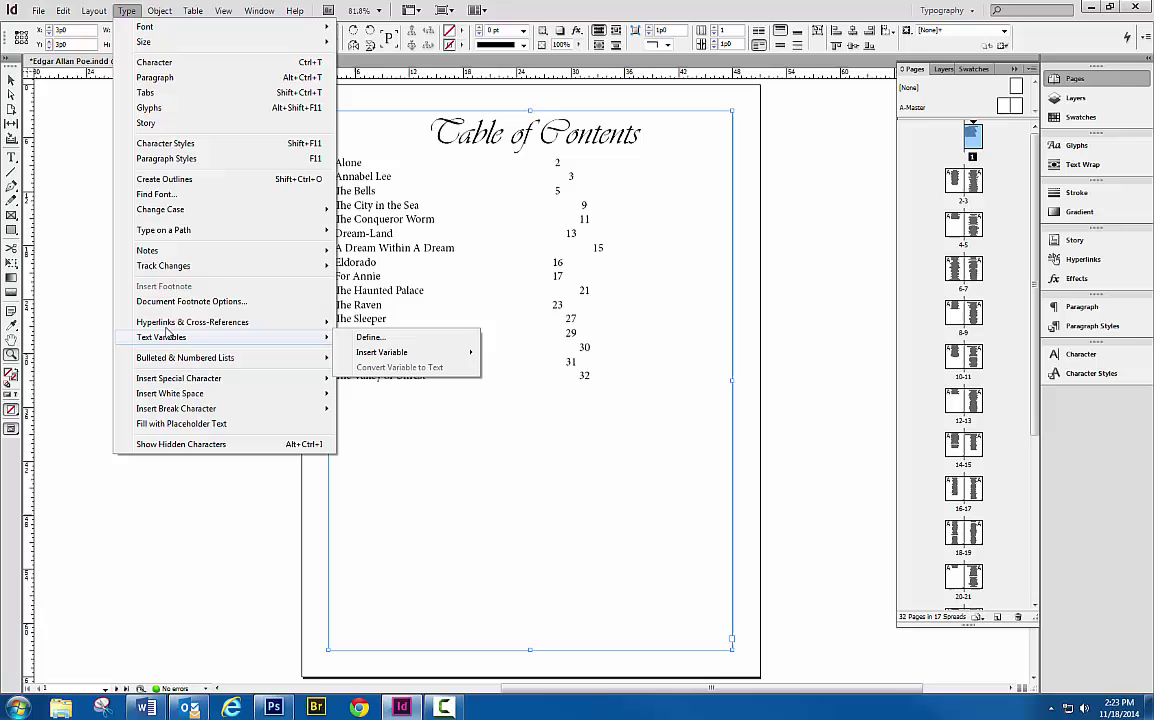
left_click(150, 92)
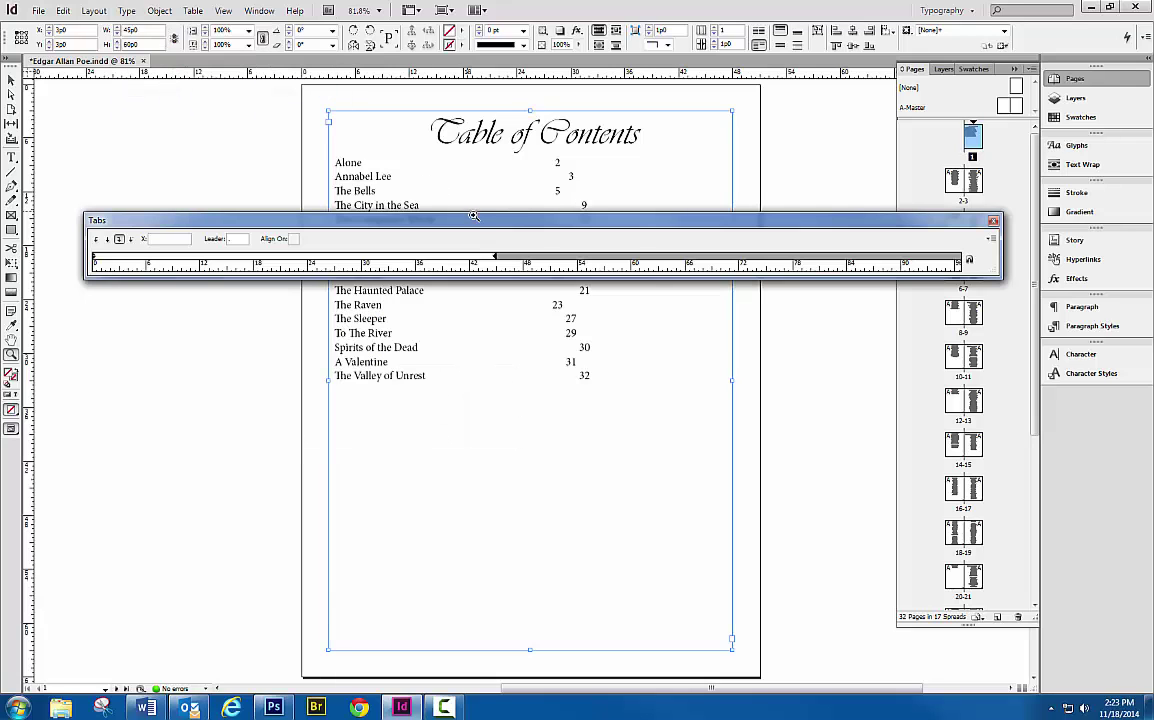
left_click_drag(715, 236, 737, 75)
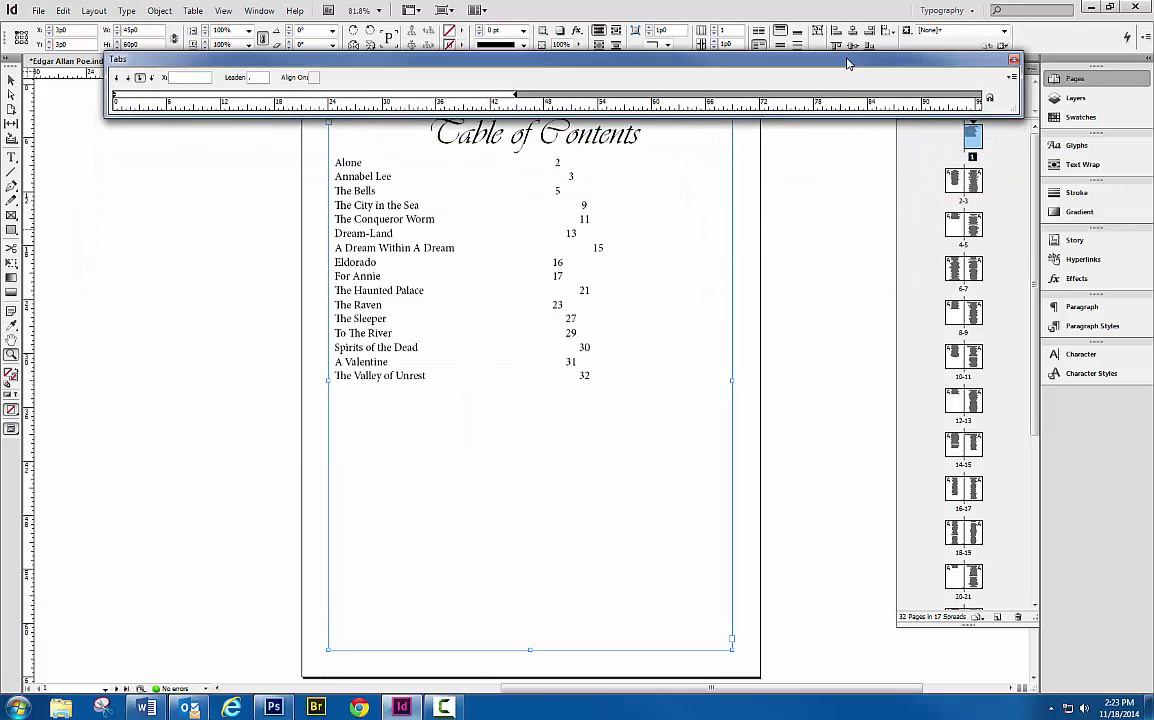
scroll(672, 276, "up", 2)
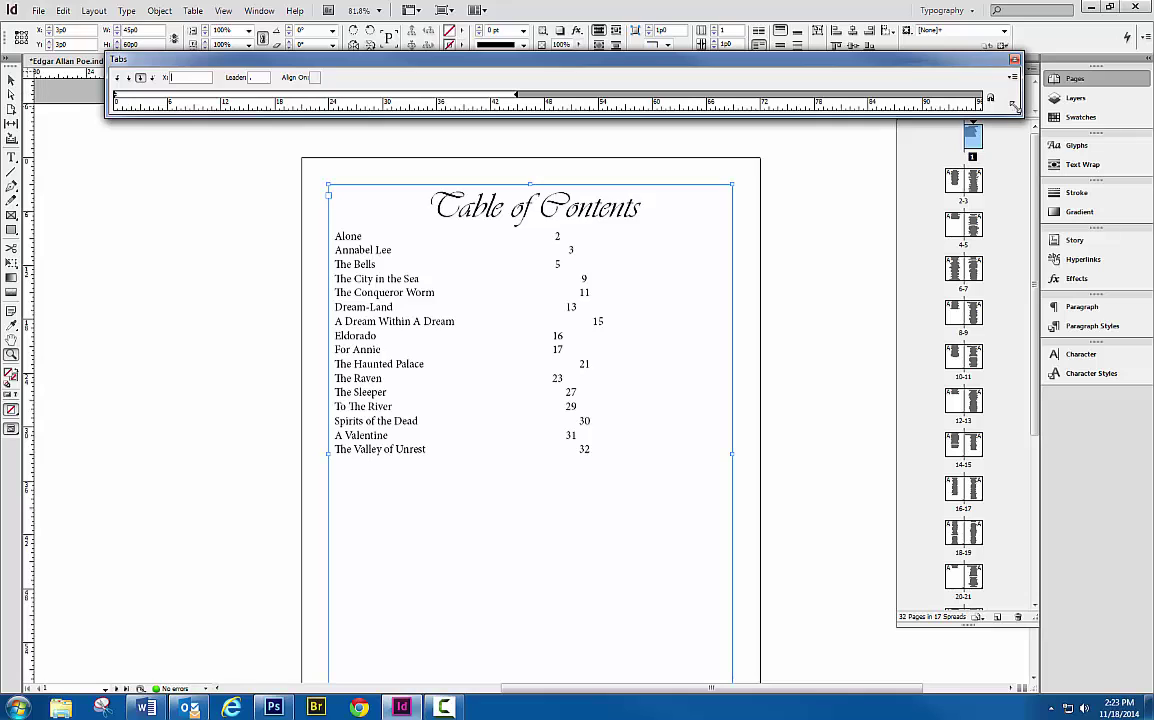
left_click_drag(1000, 110, 953, 108)
left_click(945, 98)
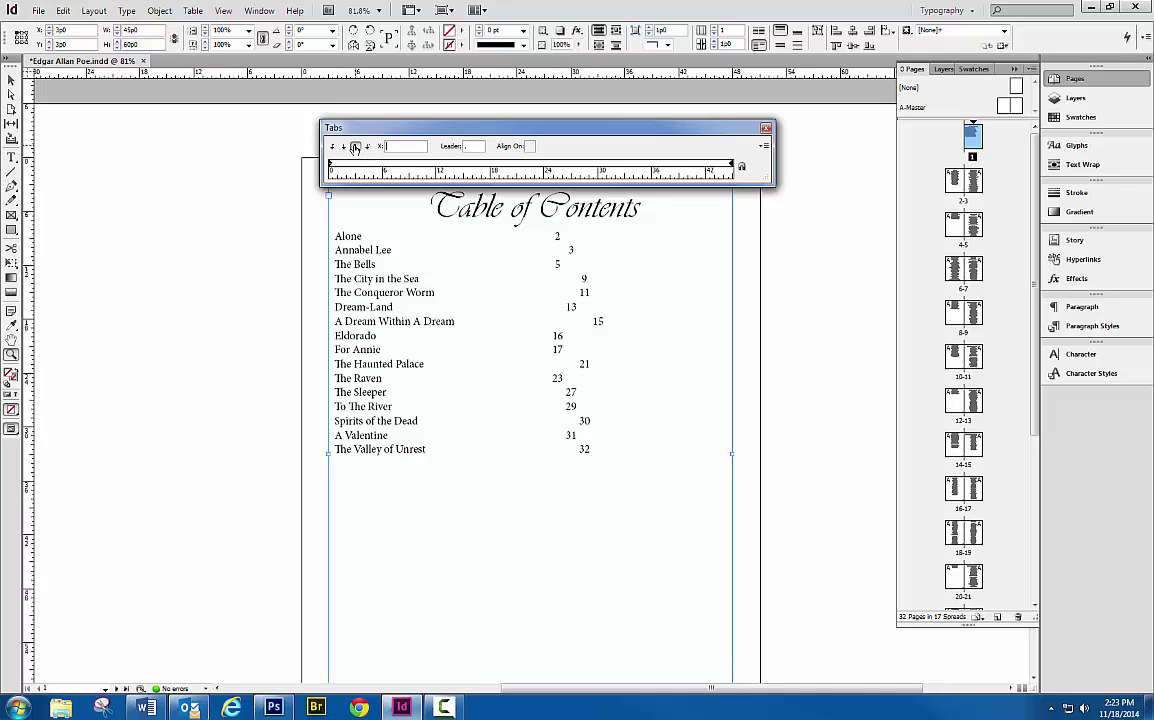
- Add a right-justified tab stop near the frame's right edge, moving it to about 40p8
left_click(355, 147)
double_click(474, 146)
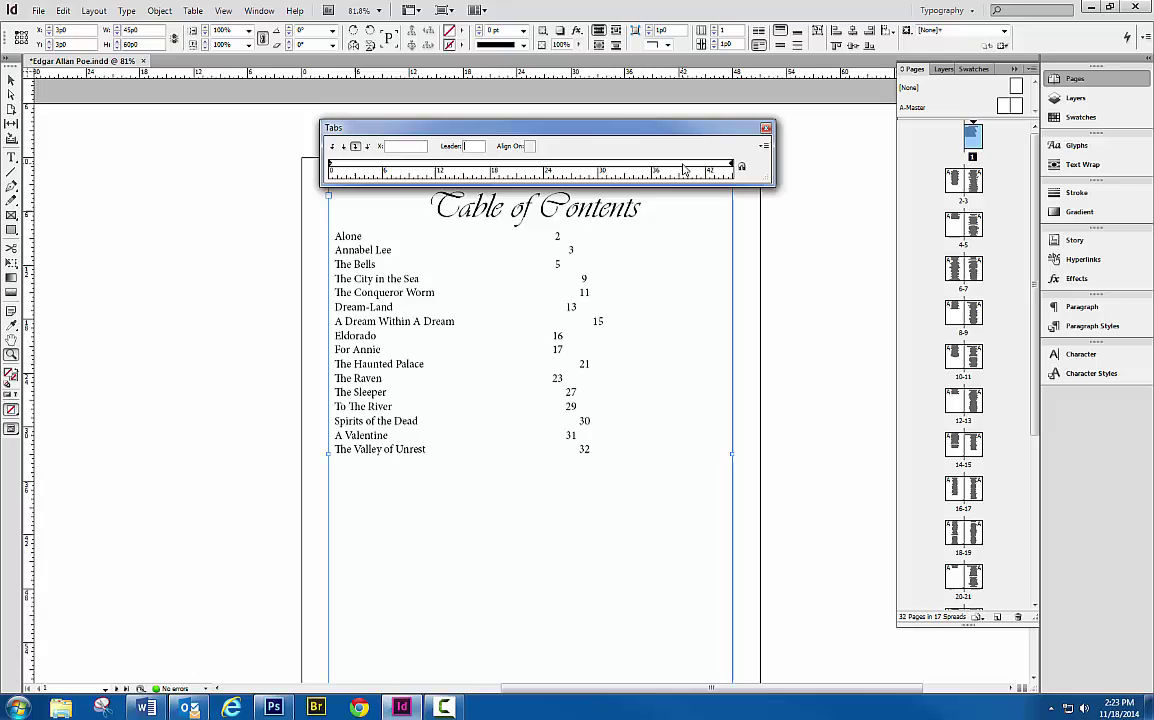
left_click(354, 147)
left_click(661, 166)
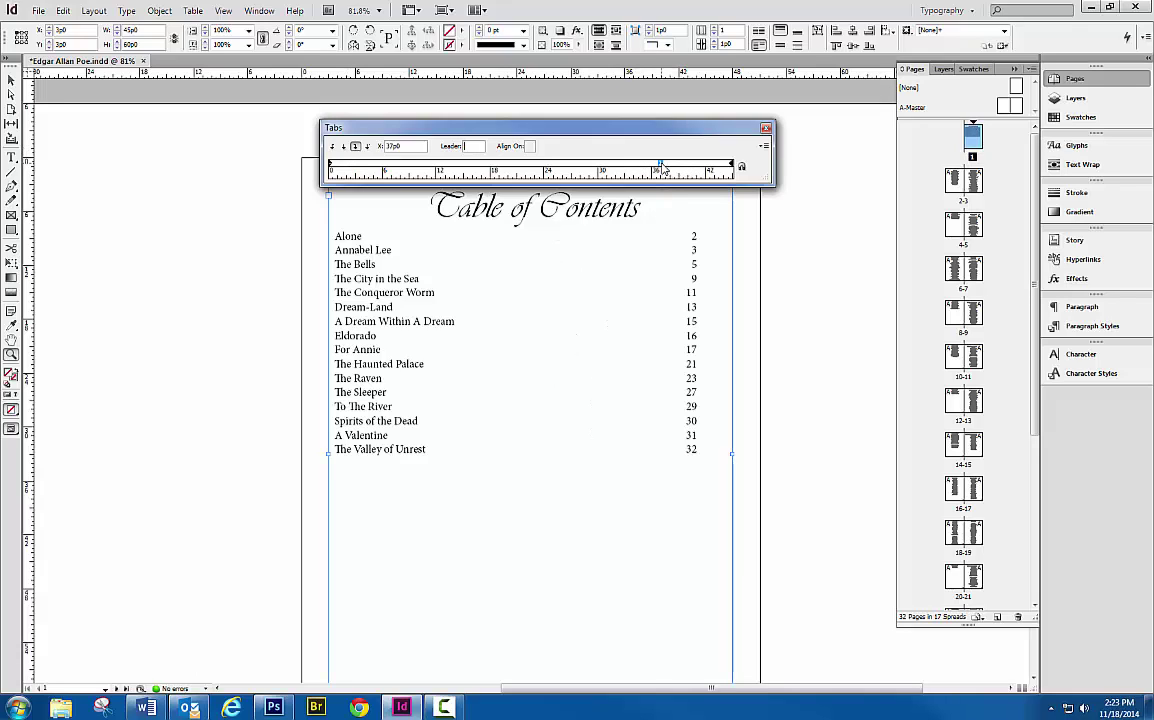
left_click_drag(661, 166, 675, 167)
left_click(675, 158)
left_click_drag(664, 166, 675, 142)
left_click(674, 166)
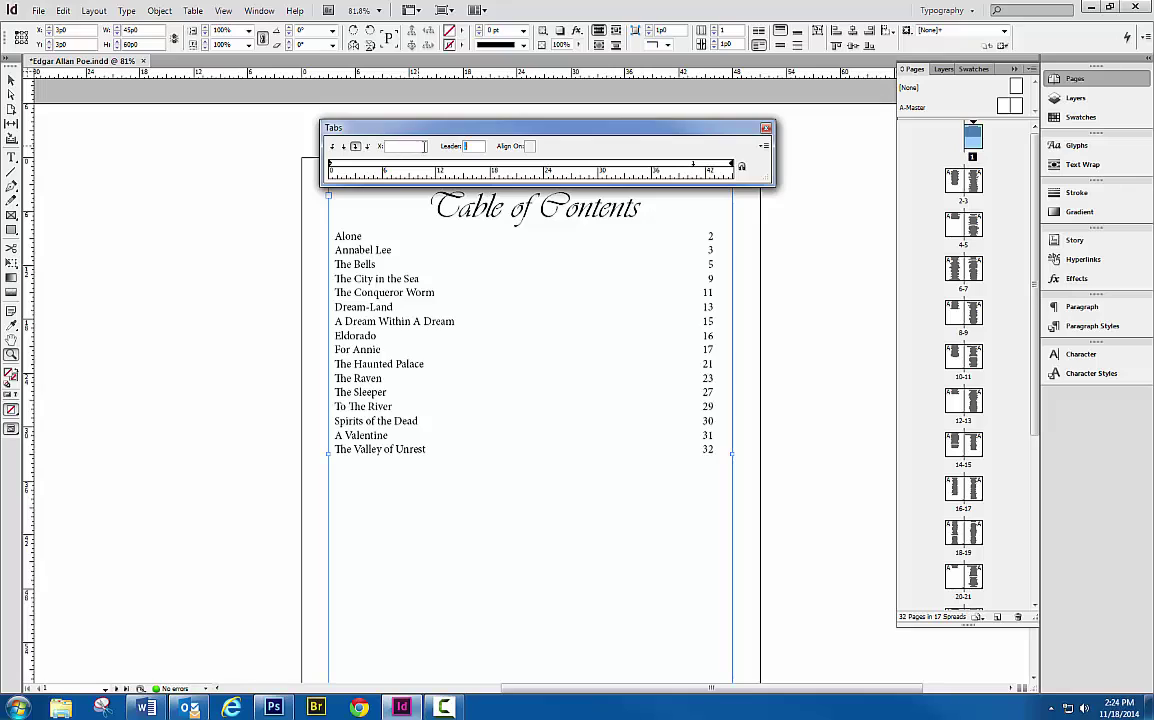
- Replace the tab with a right tab stop at 40p7 using a period as leader
left_click_drag(695, 168, 463, 165)
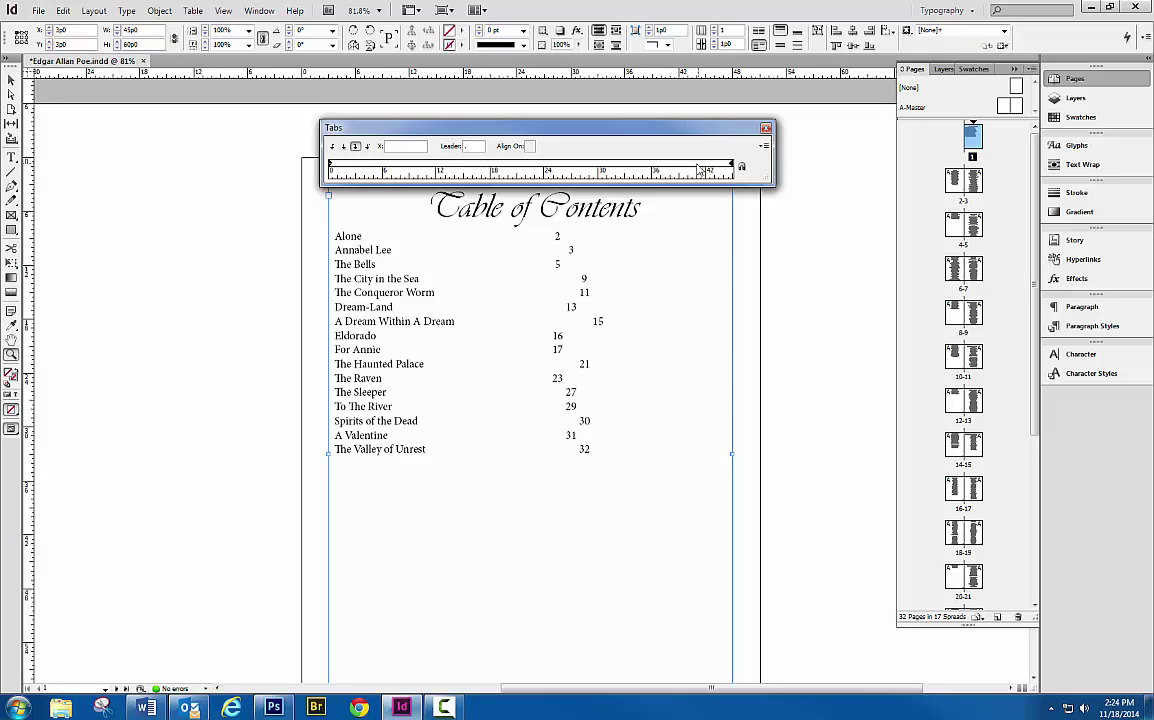
left_click(694, 165)
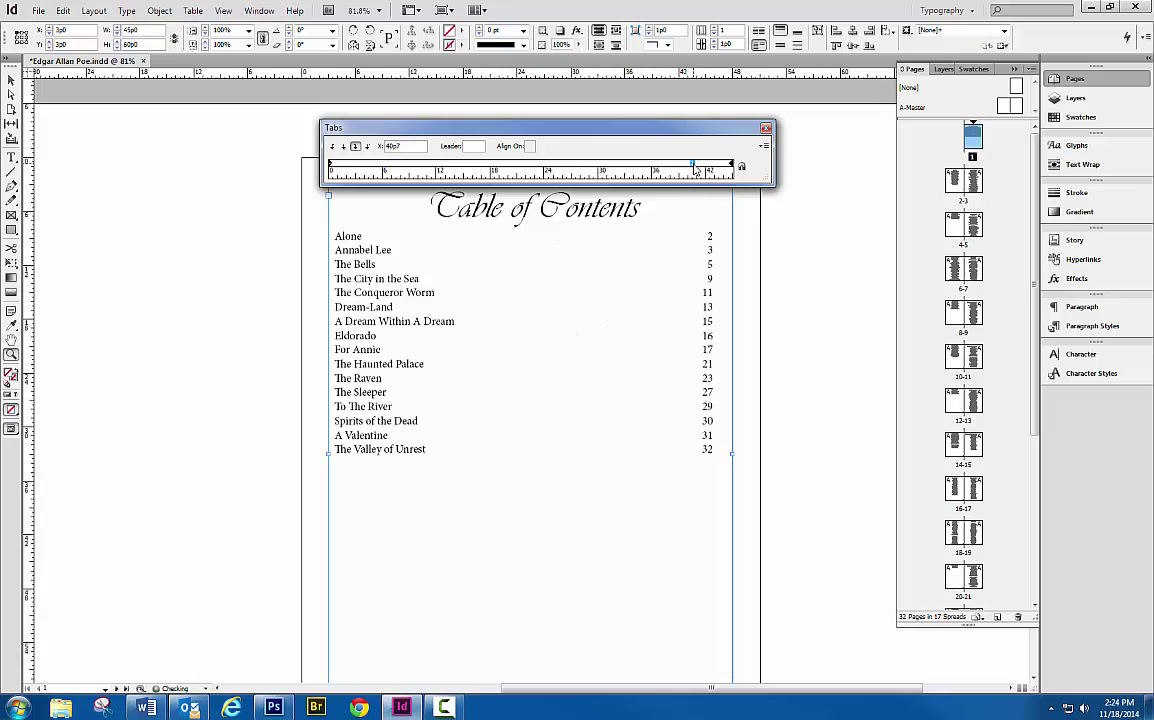
left_click(479, 147)
type(".")
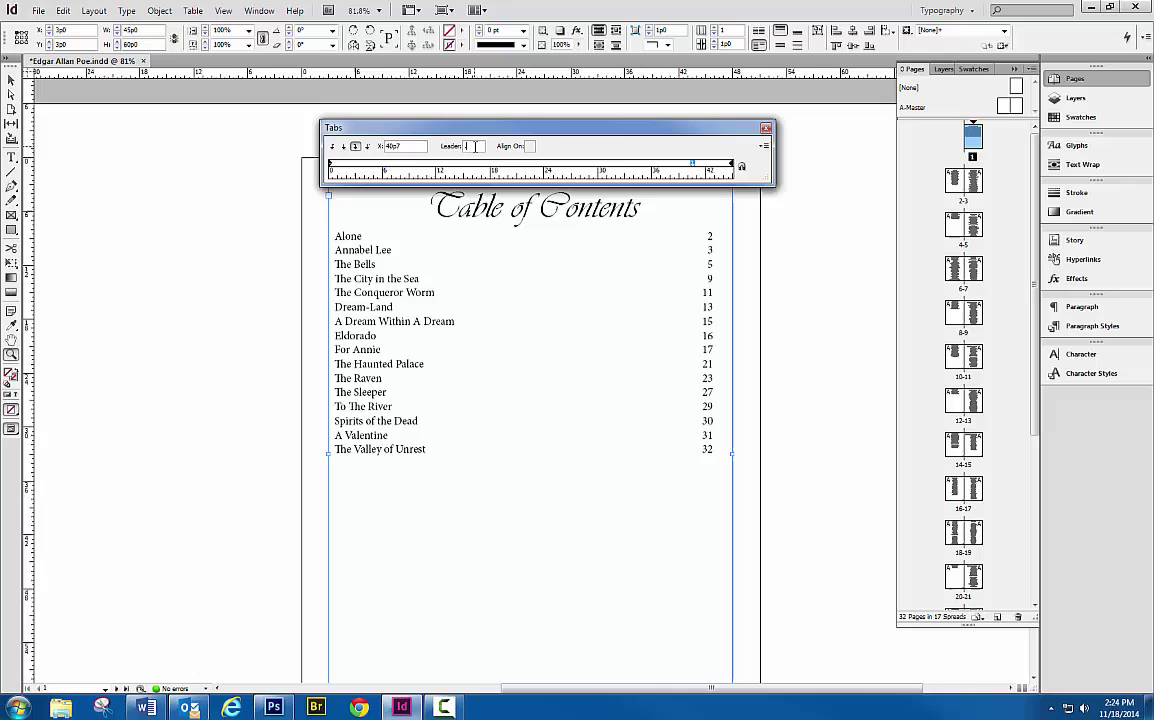
key("Tab")
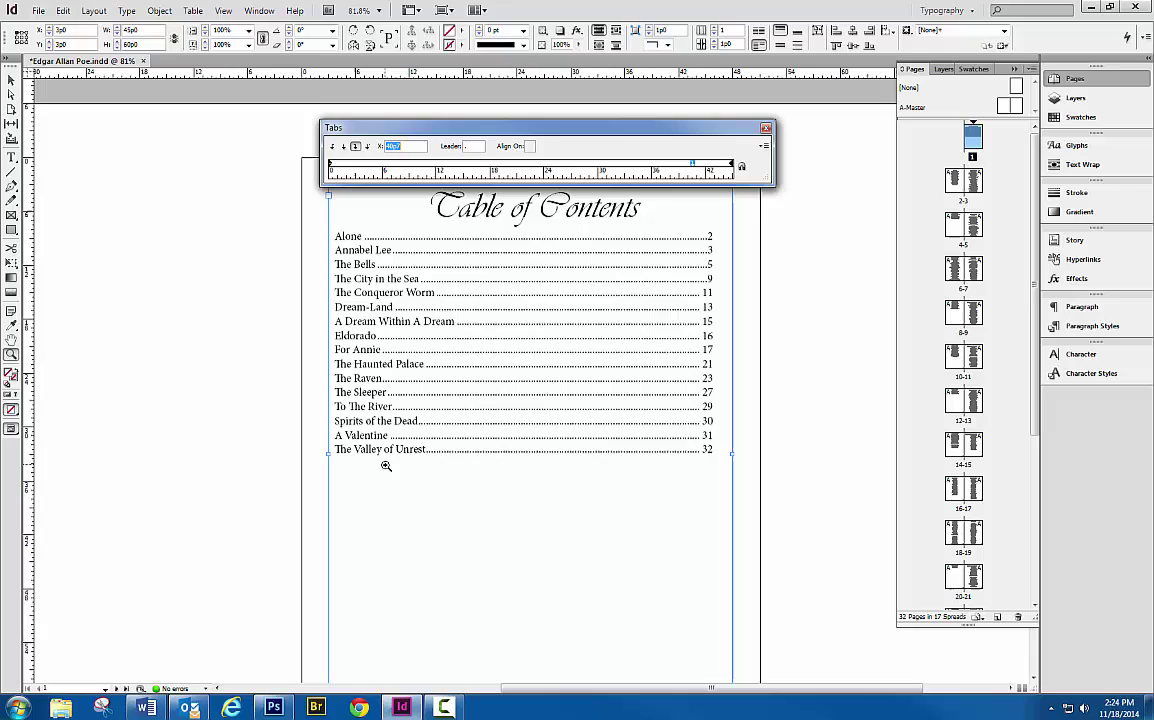
- Close the Tabs panel and edit Poe TOC from the Table of Contents Styles list
left_click(766, 128)
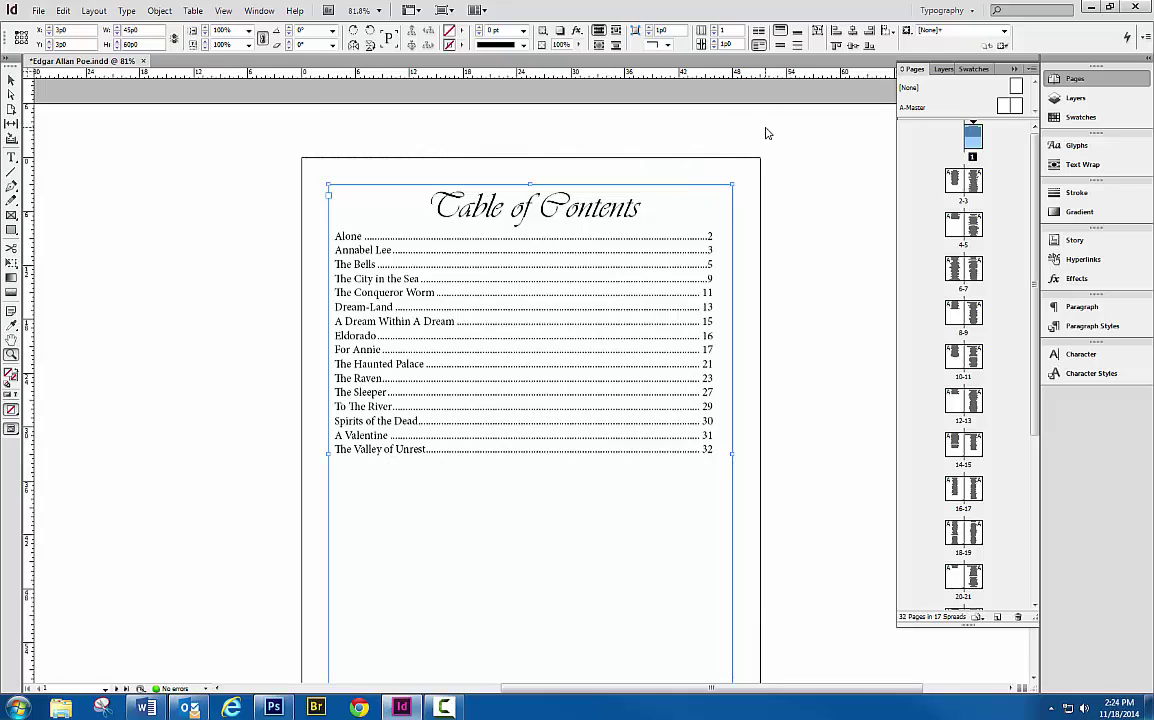
left_click(91, 15)
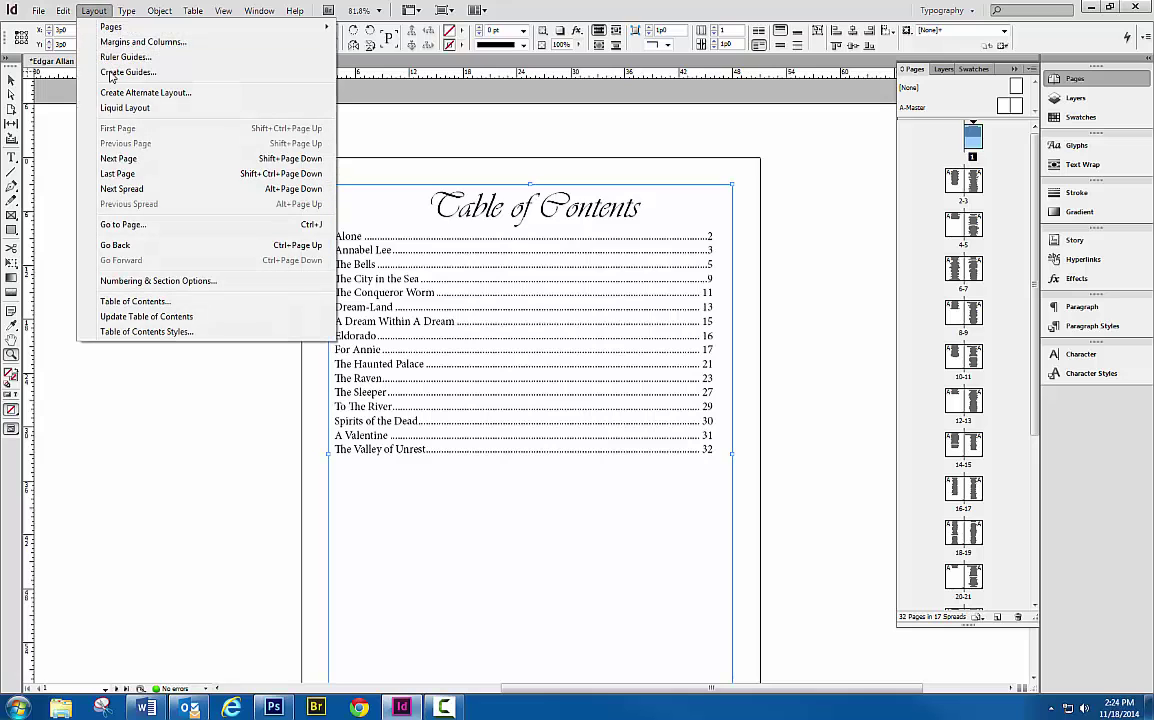
left_click(150, 333)
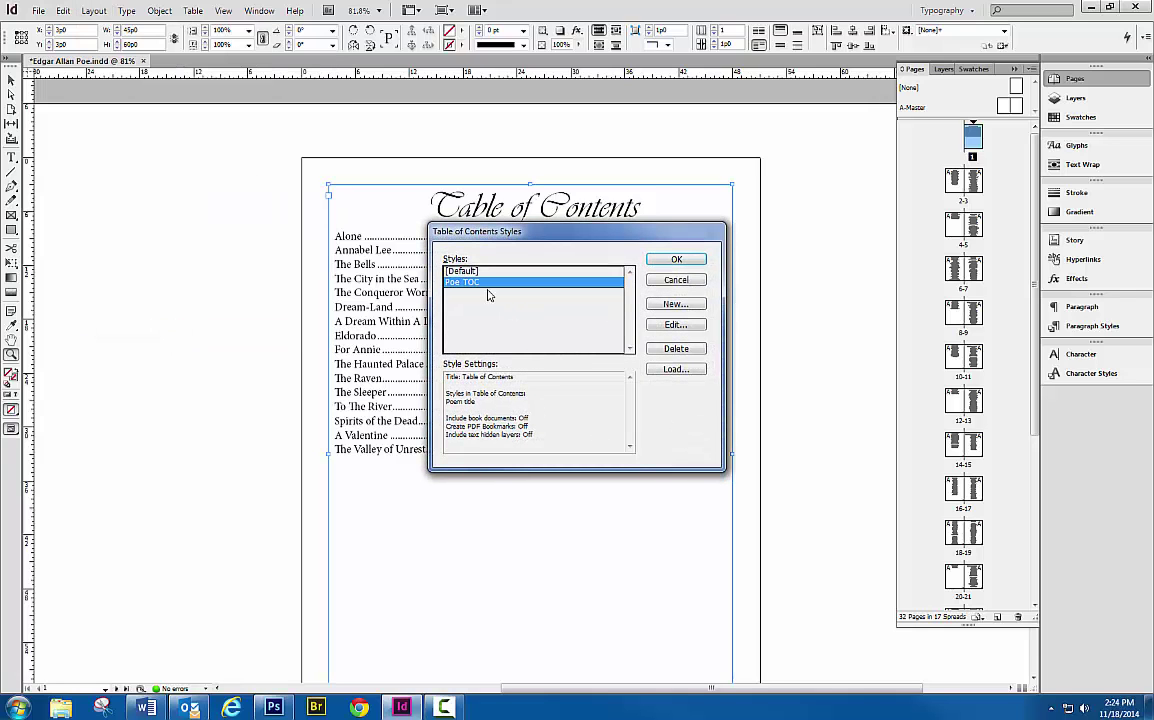
left_click(690, 325)
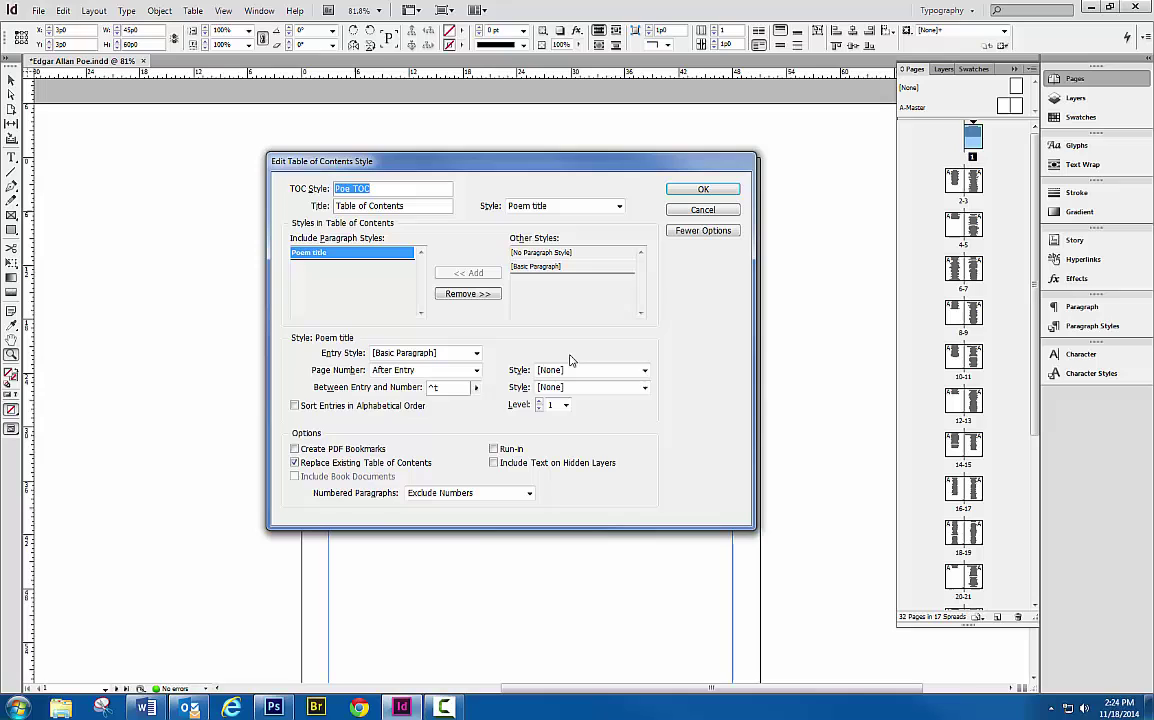